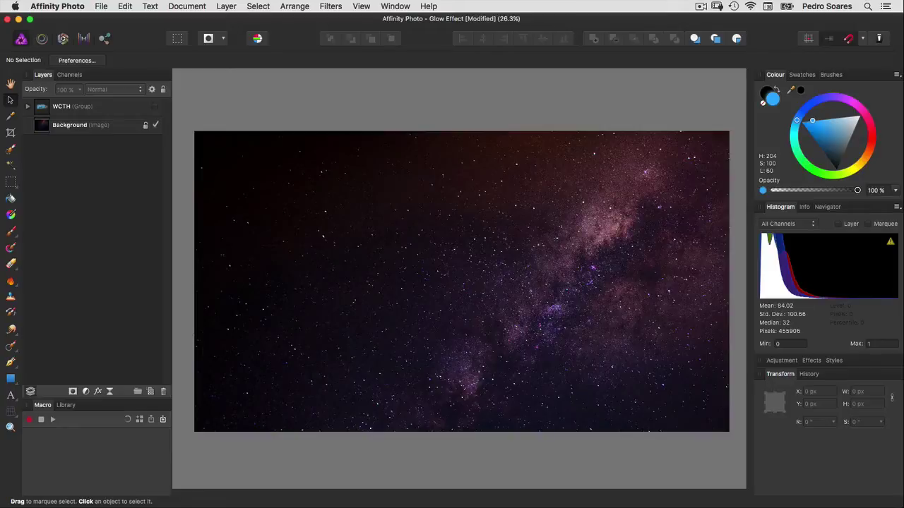
Type the two-line title 'THE FINAL' / 'FRONTIER' as artistic text in the upper-left sky
left_click(10, 395)
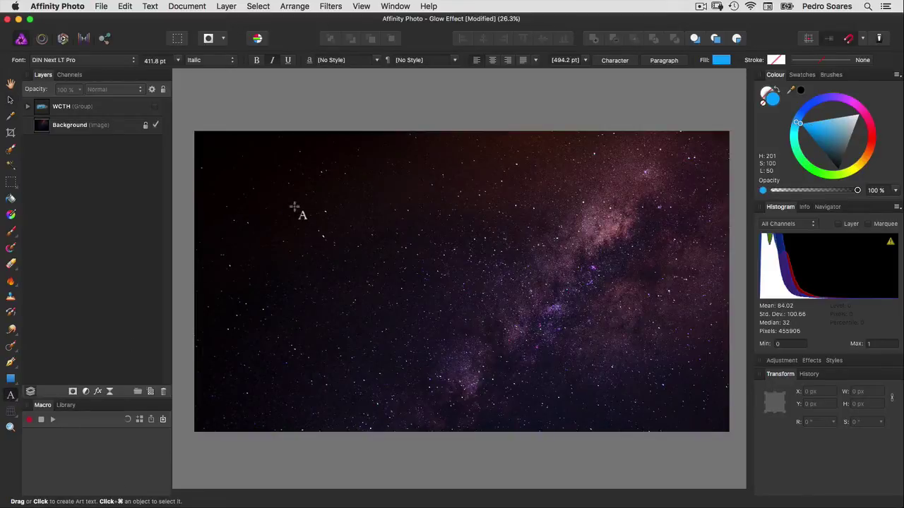
left_click_drag(265, 192, 306, 224)
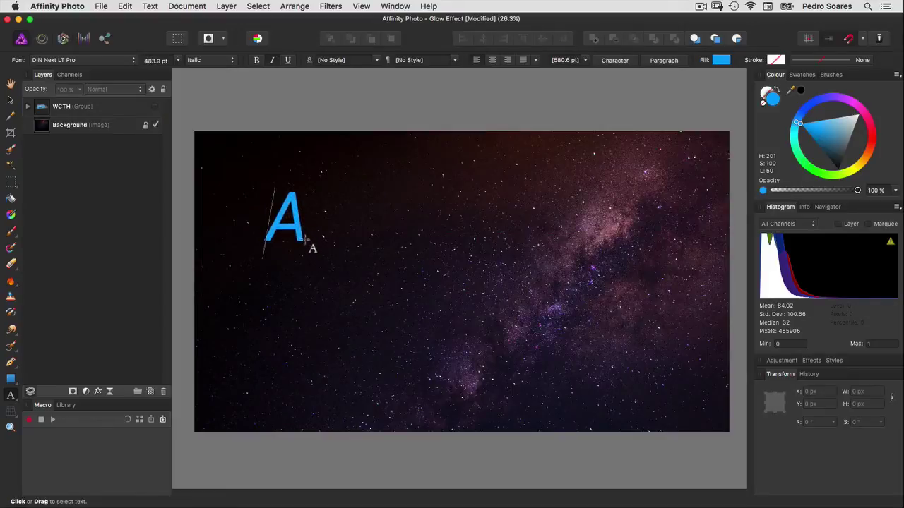
type("TH")
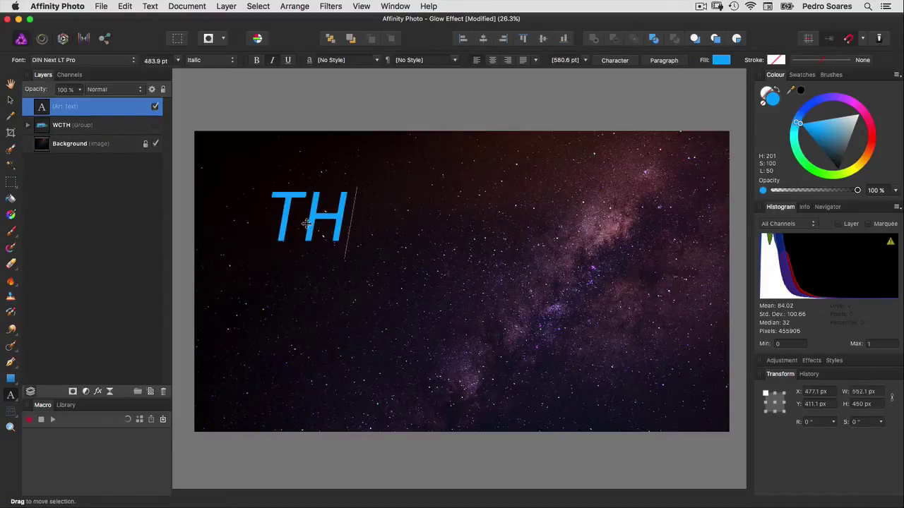
type("E FINAL")
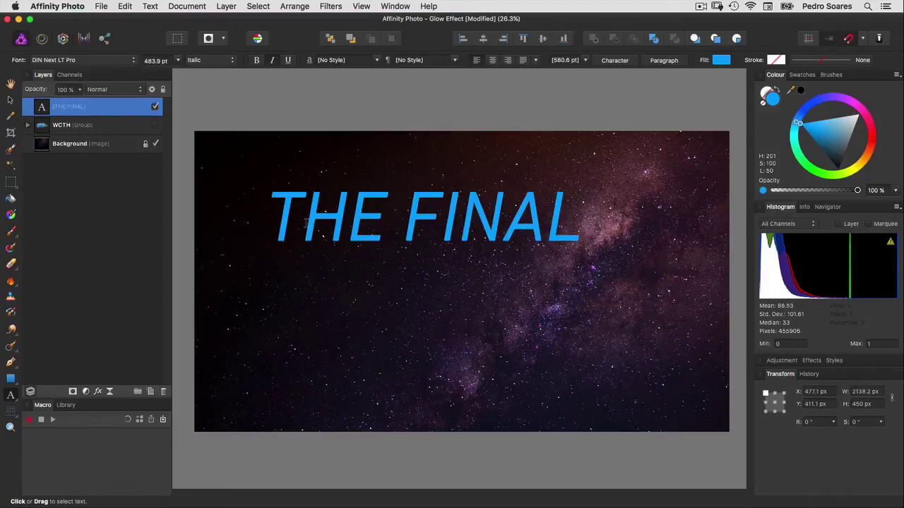
key("Return")
type("FRON")
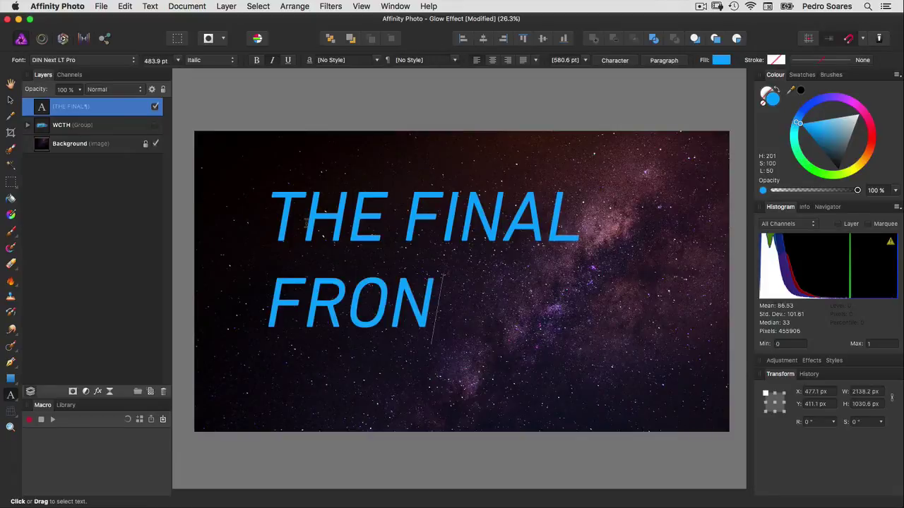
type("TIER")
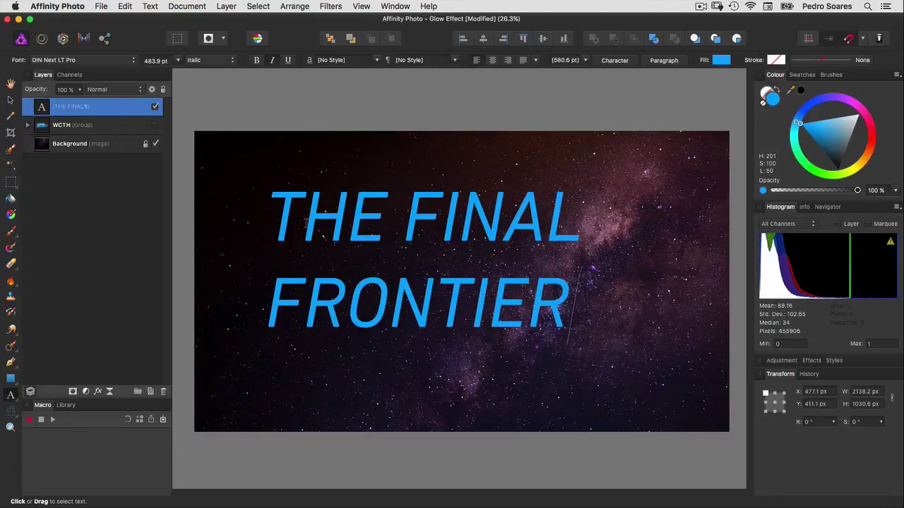
Set the title in Montserrat Extra Bold and nudge it slightly lower
left_click(11, 100)
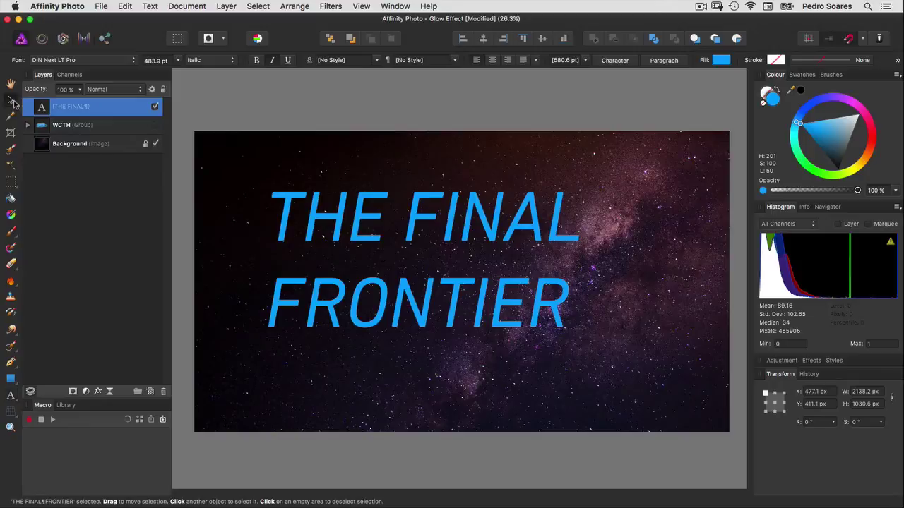
left_click_drag(316, 217, 297, 214)
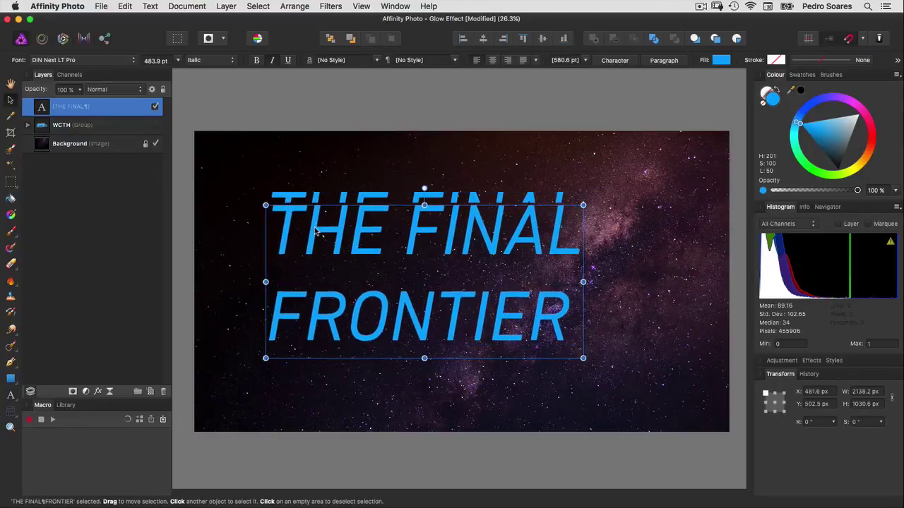
left_click(105, 63)
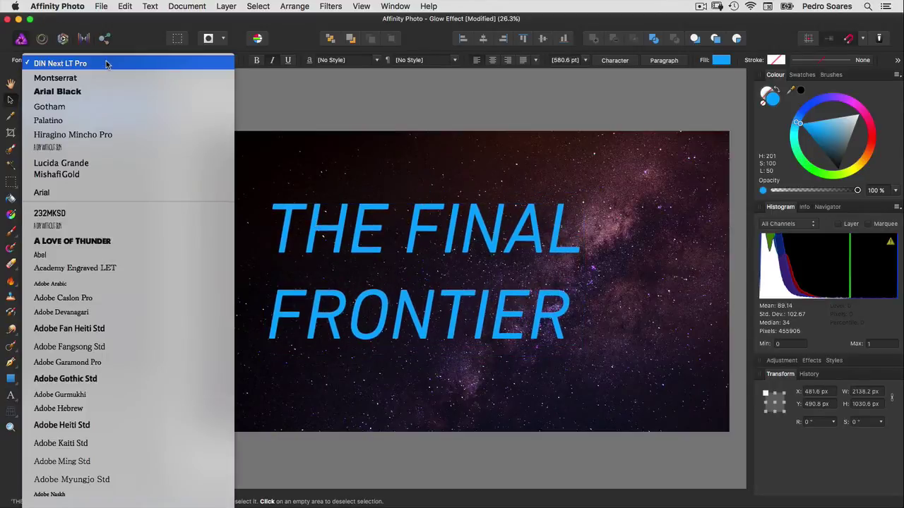
left_click(102, 77)
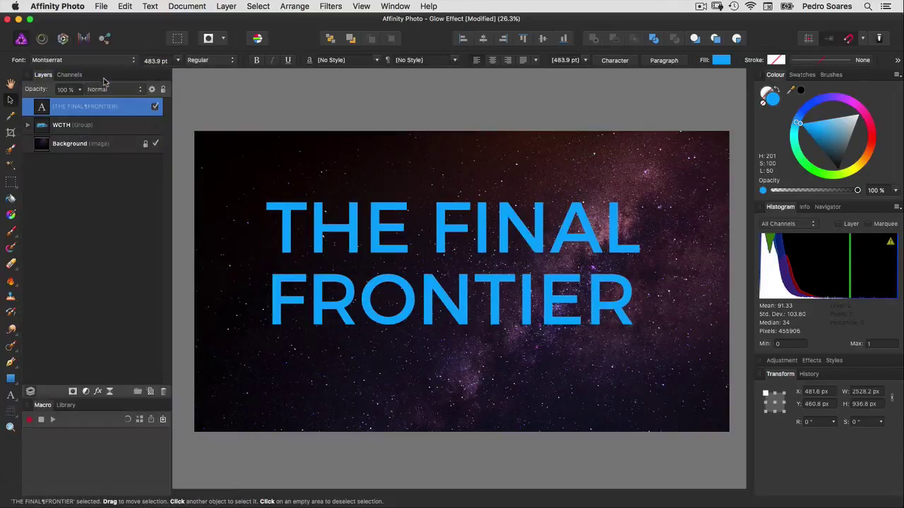
left_click(201, 62)
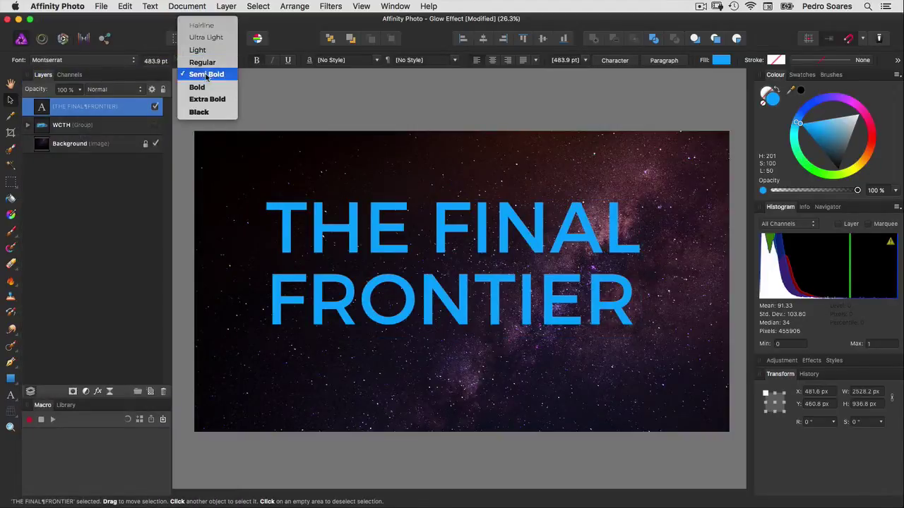
left_click(207, 99)
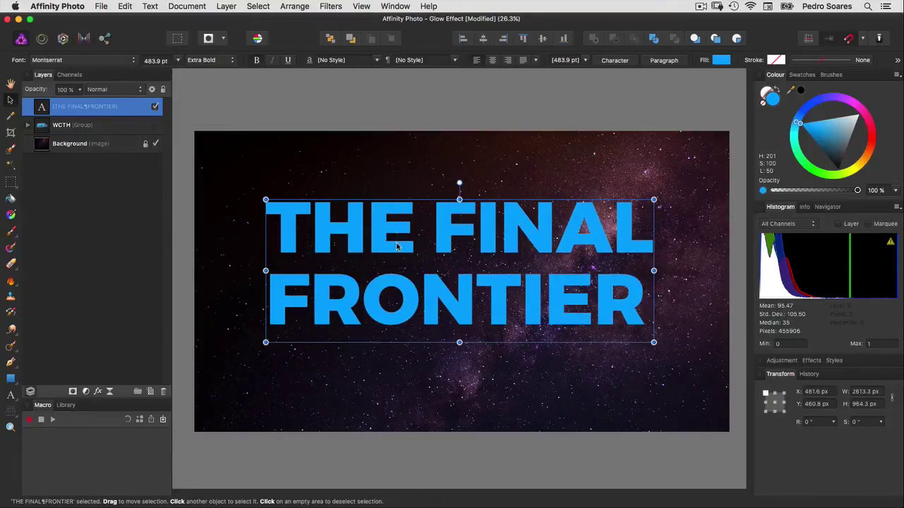
Shift the title left and make the THE FINAL line 400 pt
left_click_drag(397, 230, 377, 233)
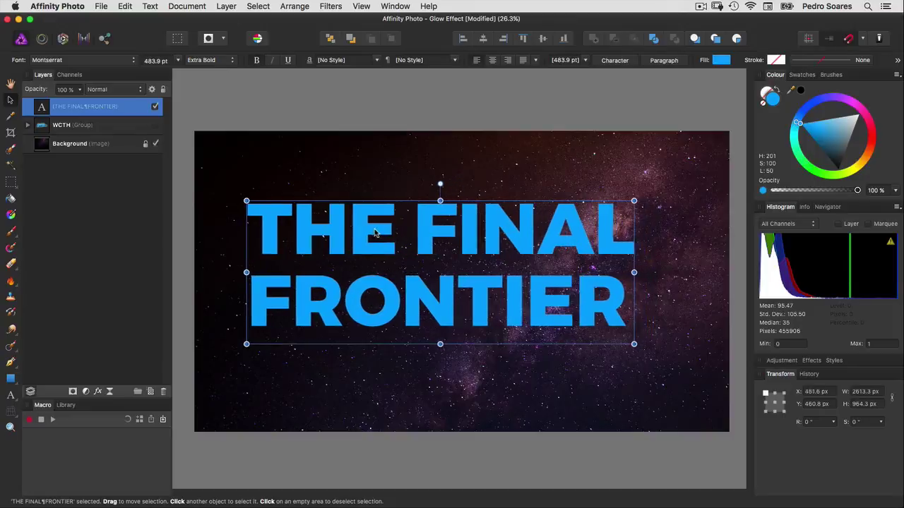
triple_click(365, 231)
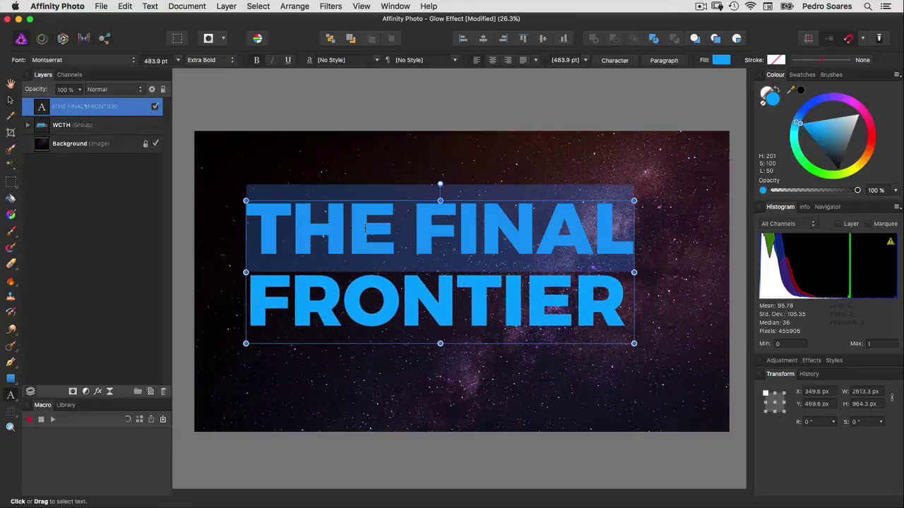
left_click(151, 60)
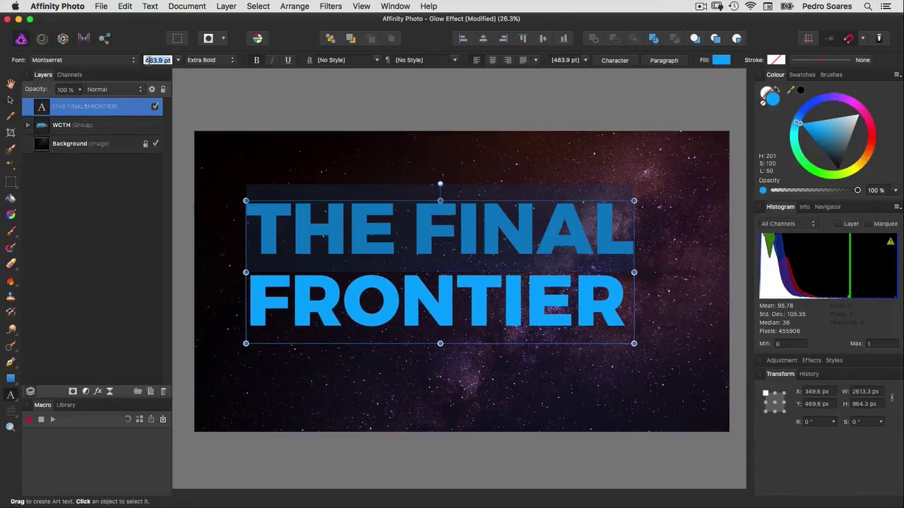
type("400")
key("Return")
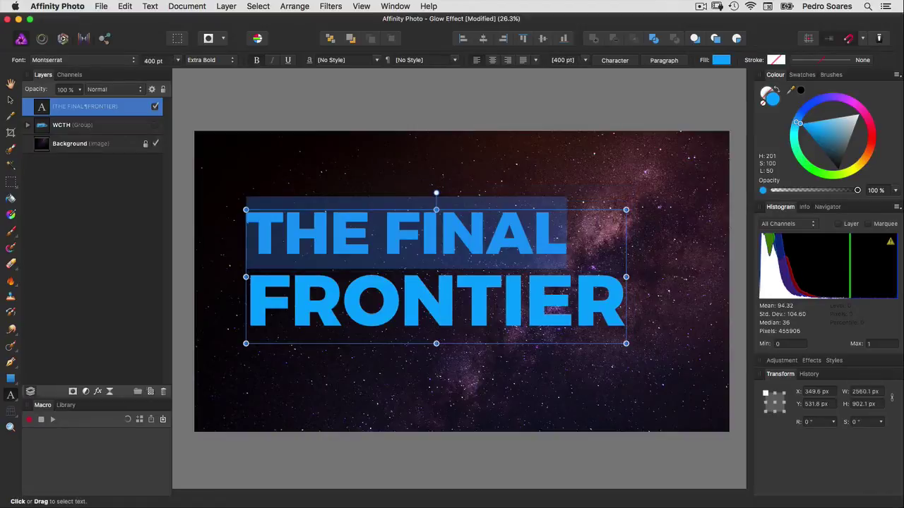
Make the FRONTIER line 520 pt and black, then leave text editing
triple_click(435, 300)
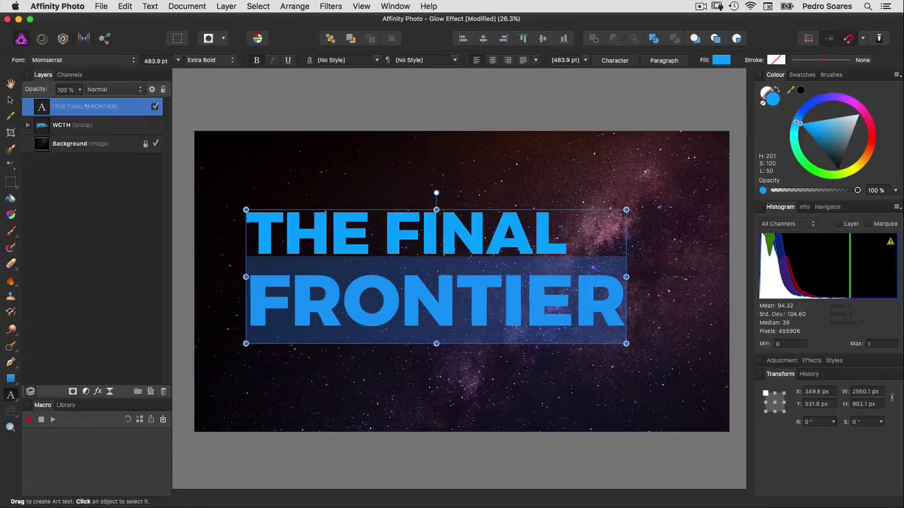
left_click(157, 60)
type("520")
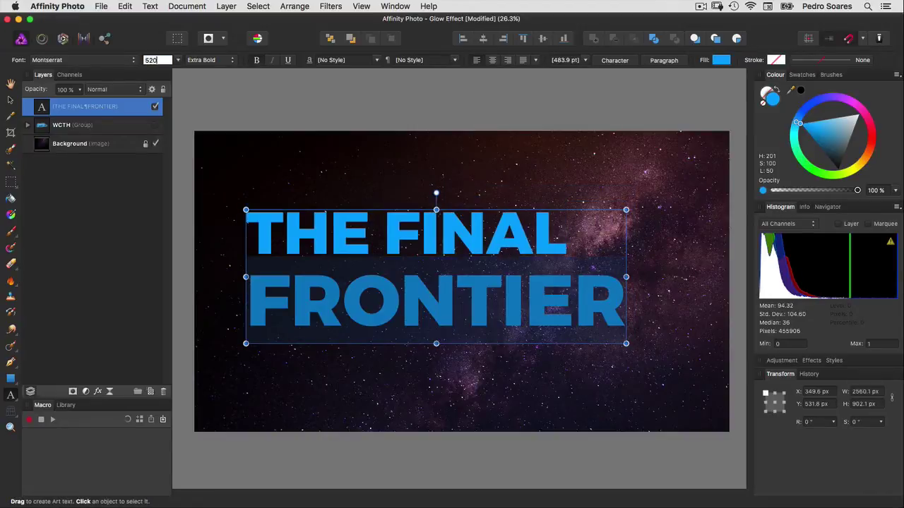
key("Return")
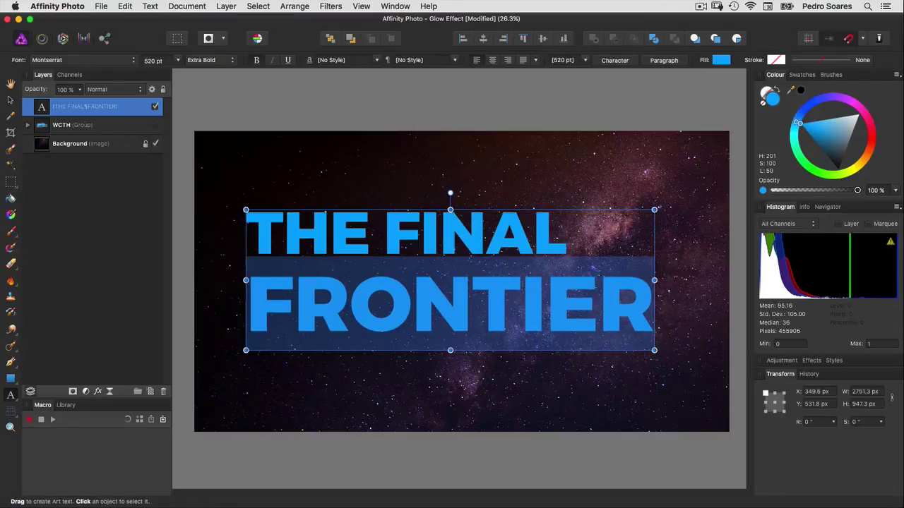
left_click_drag(798, 123, 838, 170)
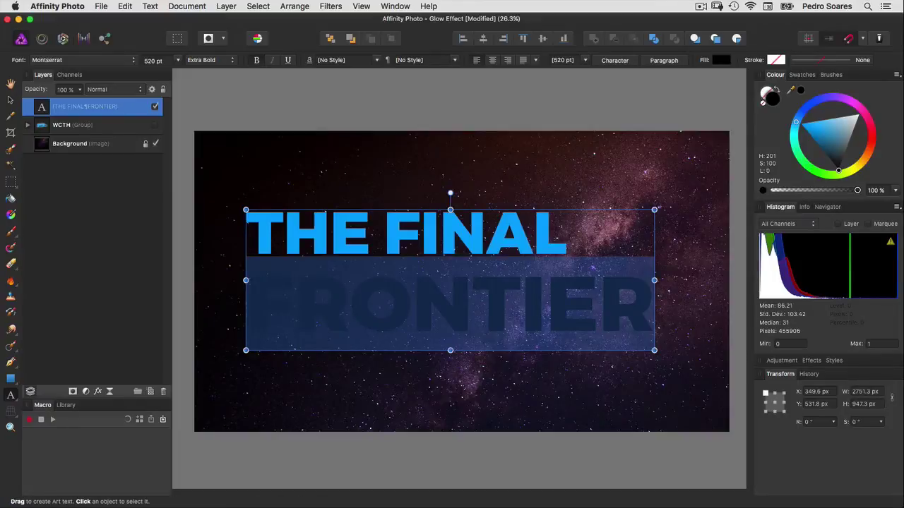
triple_click(384, 233)
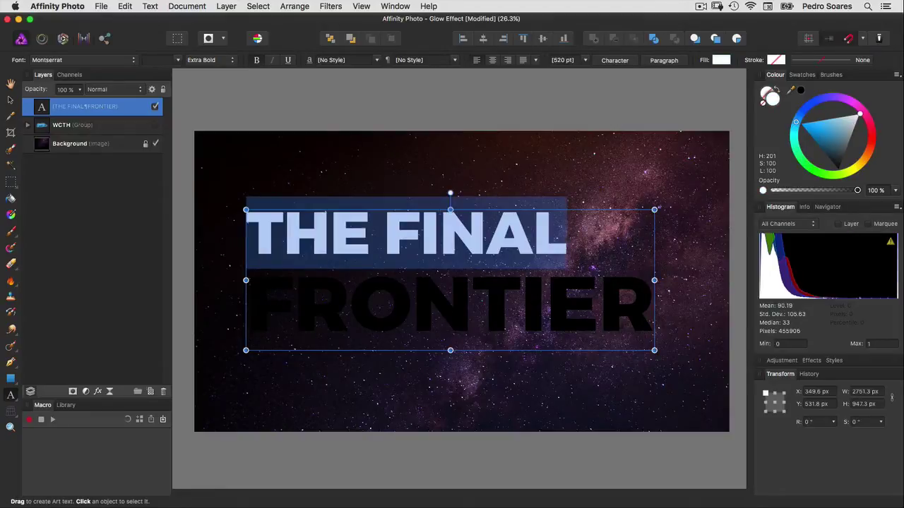
key("Escape")
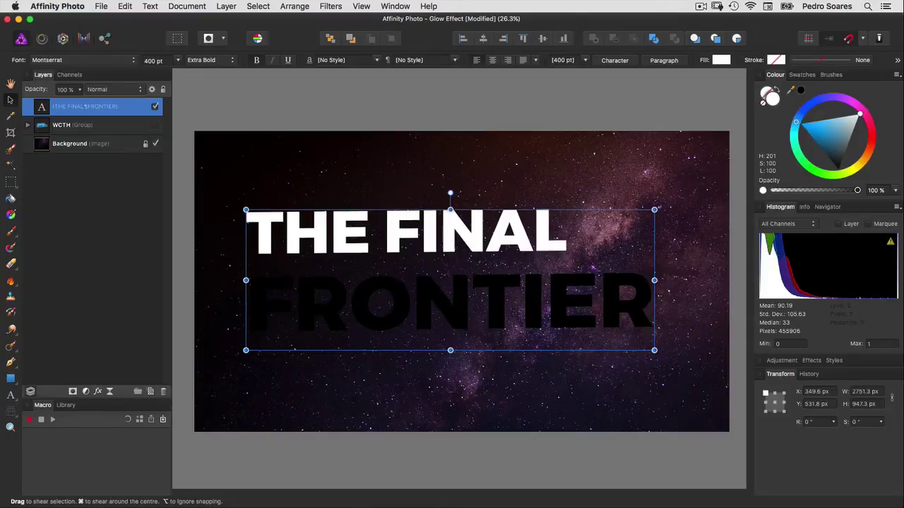
Skew the title so its right side rises, then move it down and right
left_click_drag(655, 266, 656, 241)
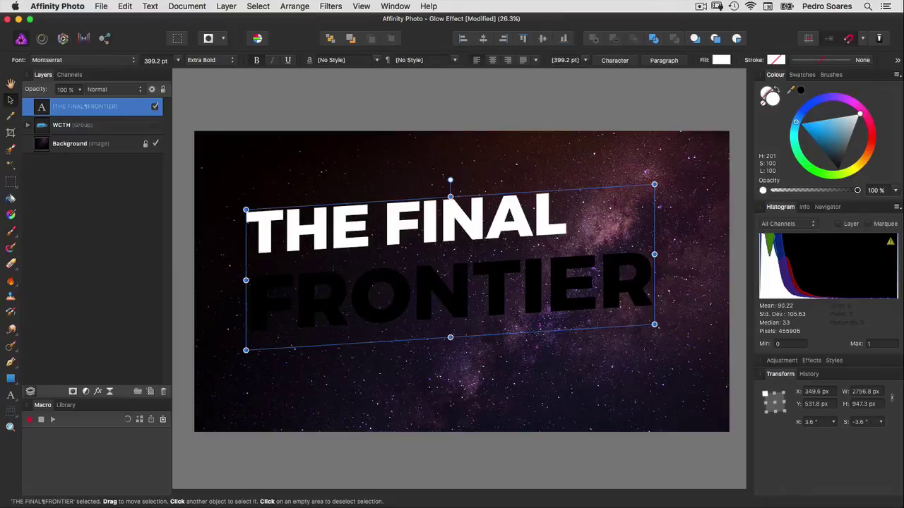
left_click_drag(424, 233, 437, 253)
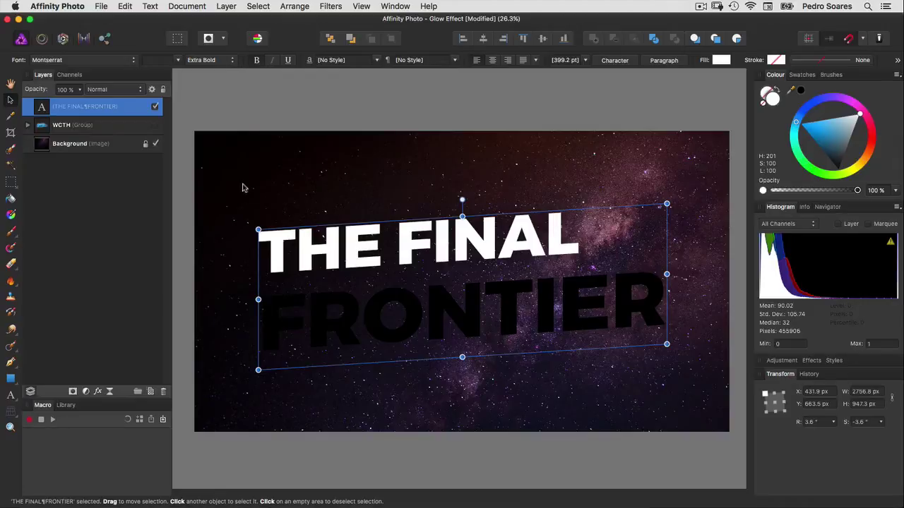
Duplicate the title text layer and open Layer Effects for the copy, zoomed in on the text
left_click(226, 7)
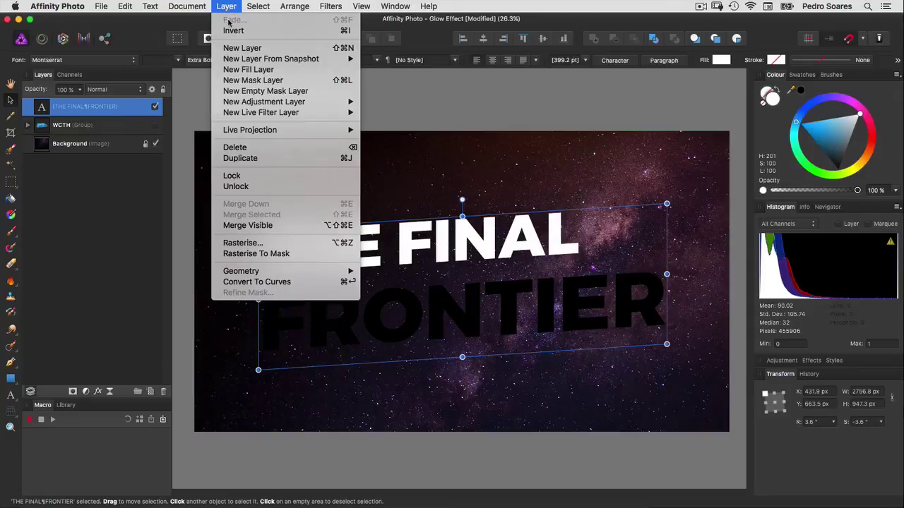
left_click(239, 160)
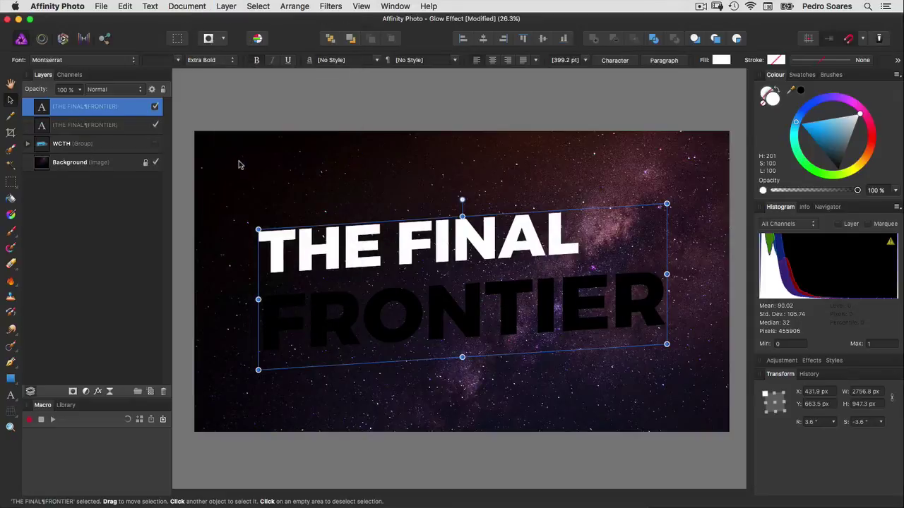
left_click(99, 393)
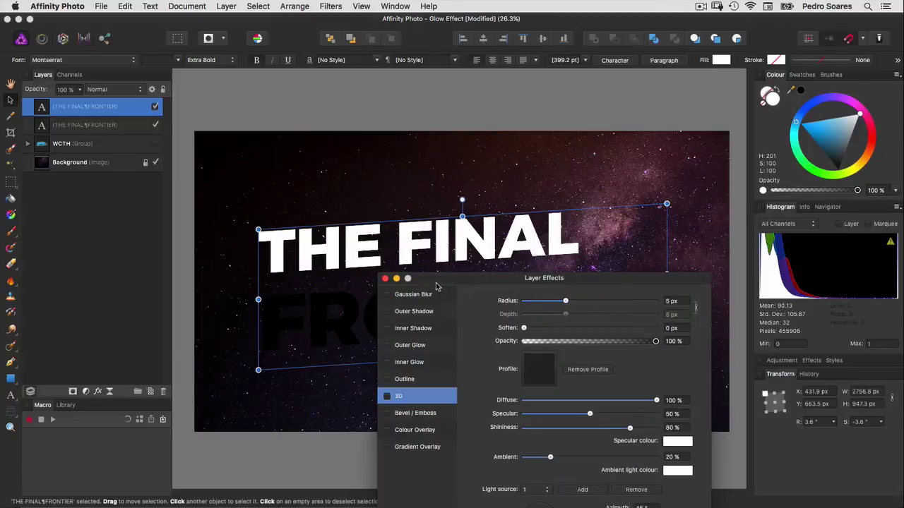
left_click_drag(437, 280, 442, 104)
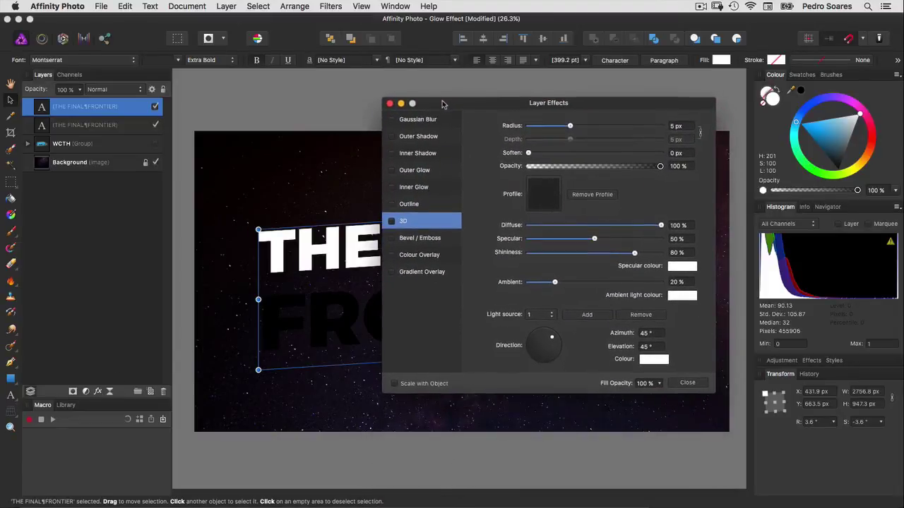
key("super+plus")
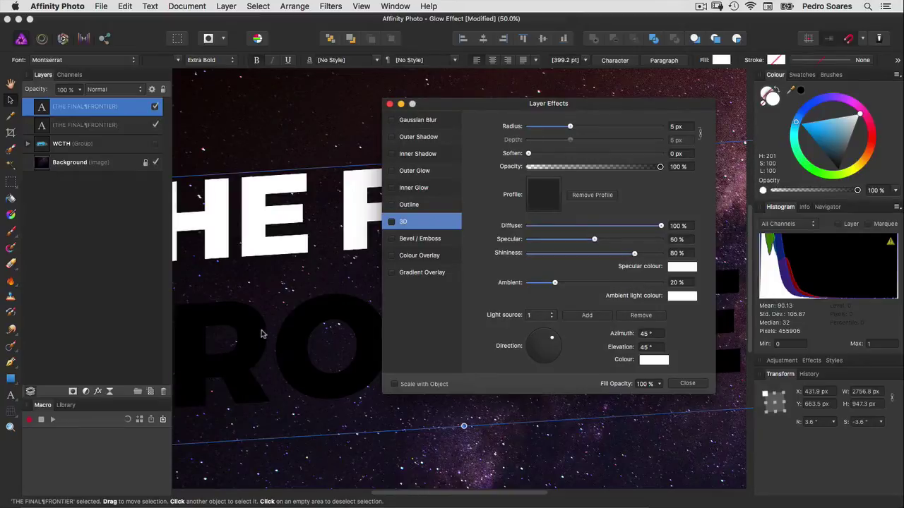
mouse_move(262, 322)
left_mouse_down()
mouse_move(291, 310)
mouse_move(320, 260)
left_mouse_up()
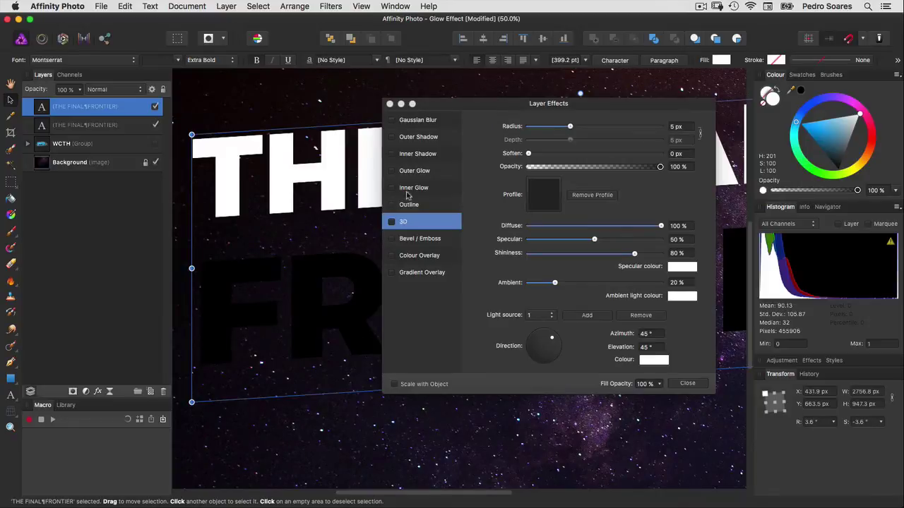
Add an Inner Shadow with 32.1 px radius, 50% intensity and a pale blue colour
left_click(392, 154)
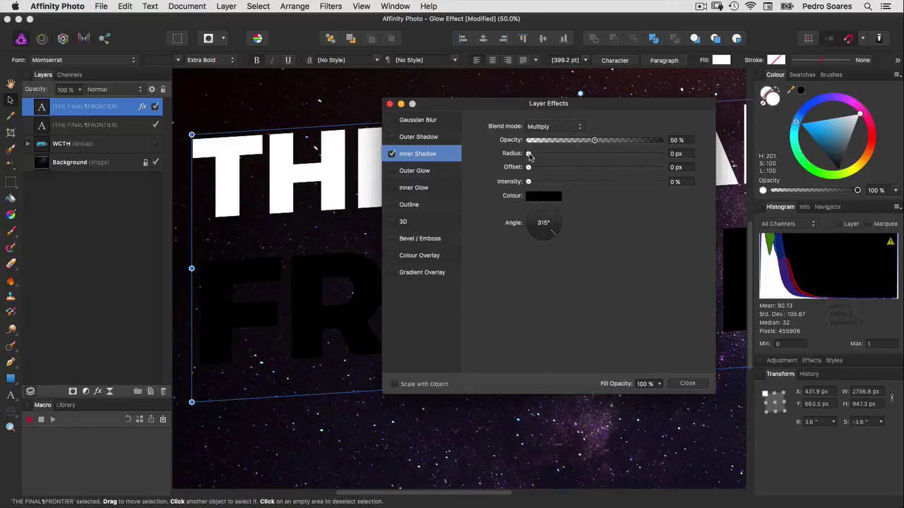
left_click_drag(529, 156, 619, 158)
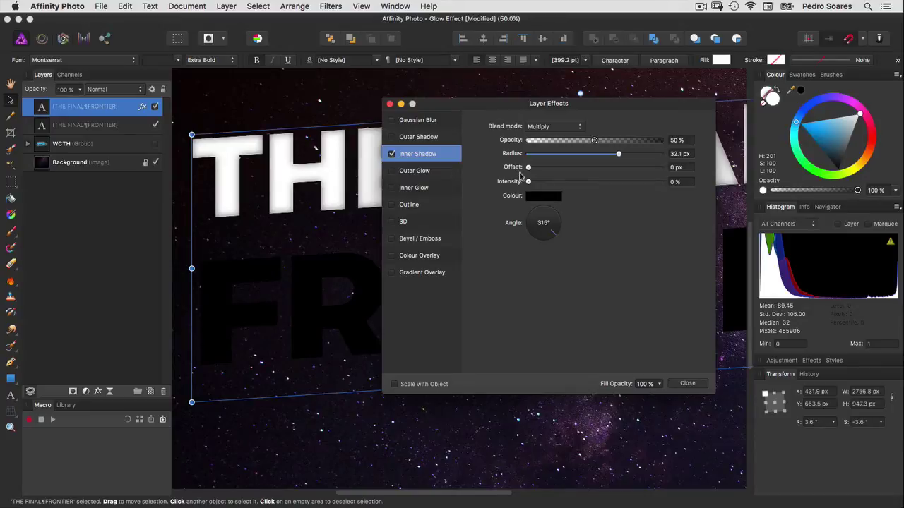
left_click_drag(529, 181, 594, 182)
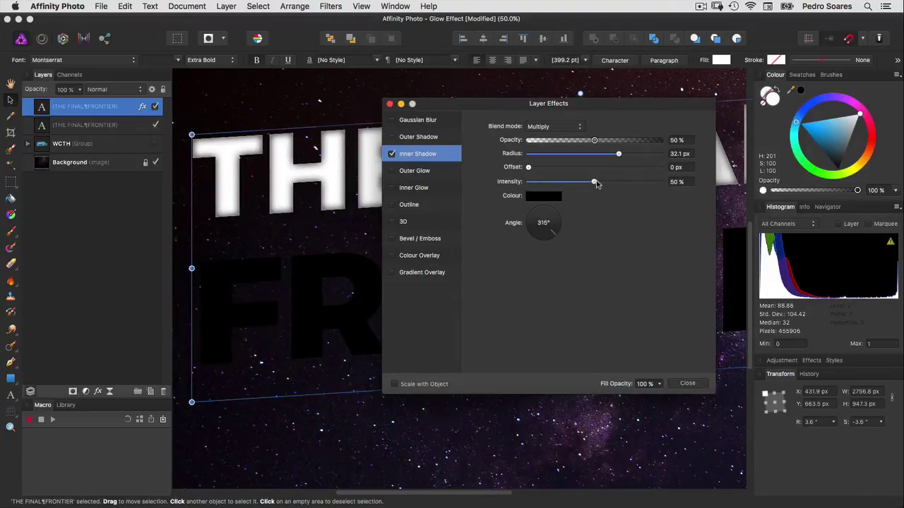
left_click(545, 200)
left_click(542, 277)
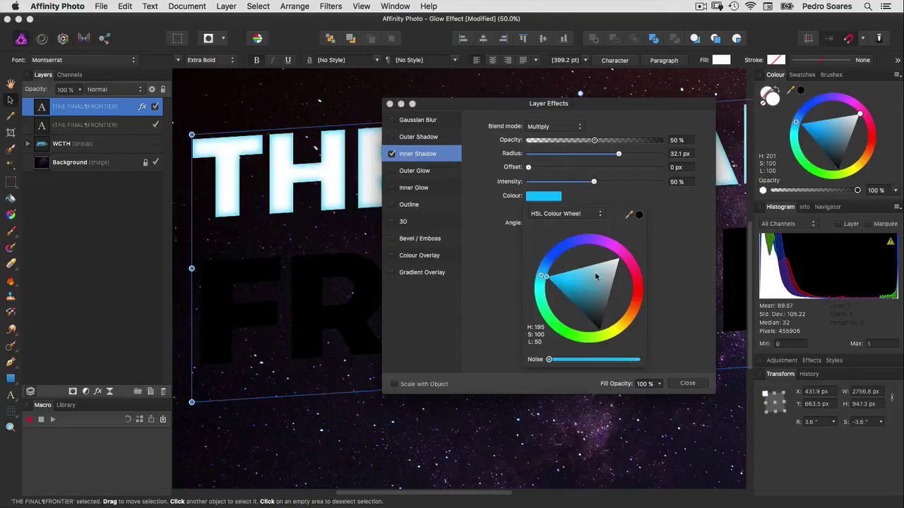
left_click_drag(596, 276, 574, 277)
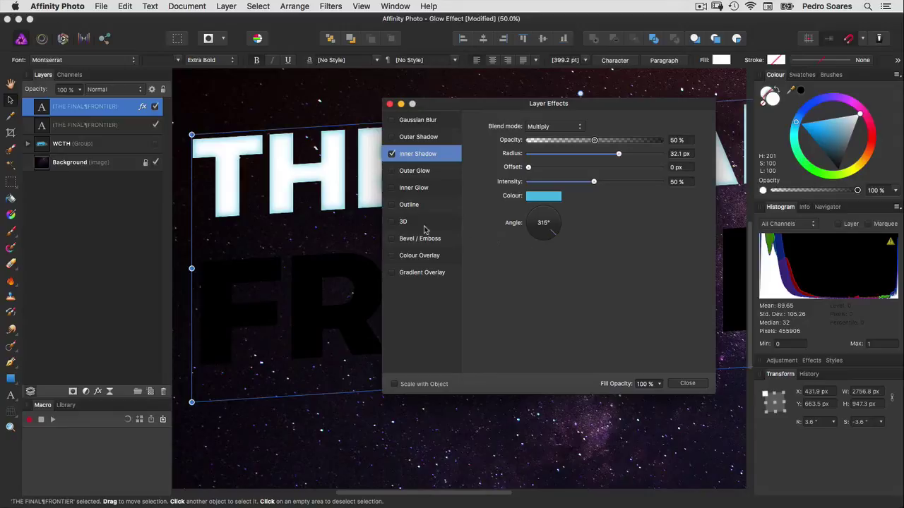
Set Outer Glow to 60% opacity, 100 px radius and 45% intensity
left_click(415, 172)
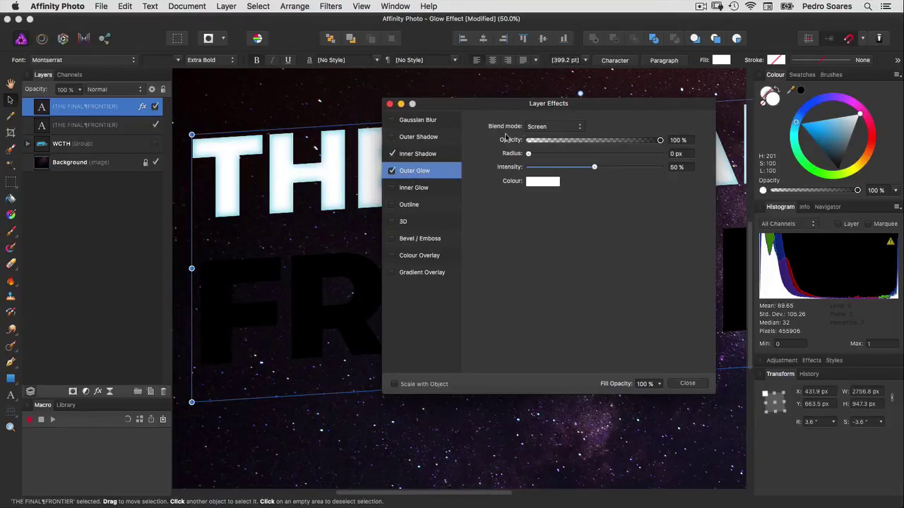
left_click_drag(639, 139, 606, 147)
left_click_drag(528, 153, 664, 161)
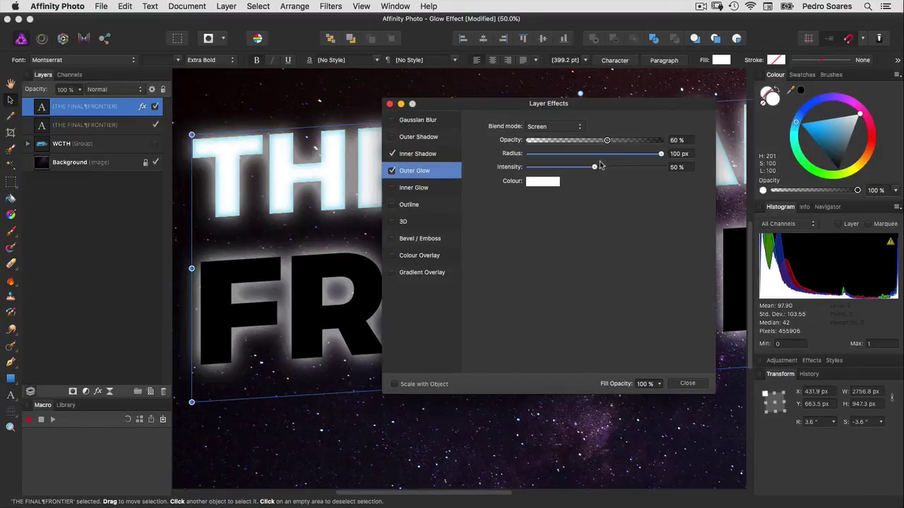
left_click_drag(594, 167, 590, 170)
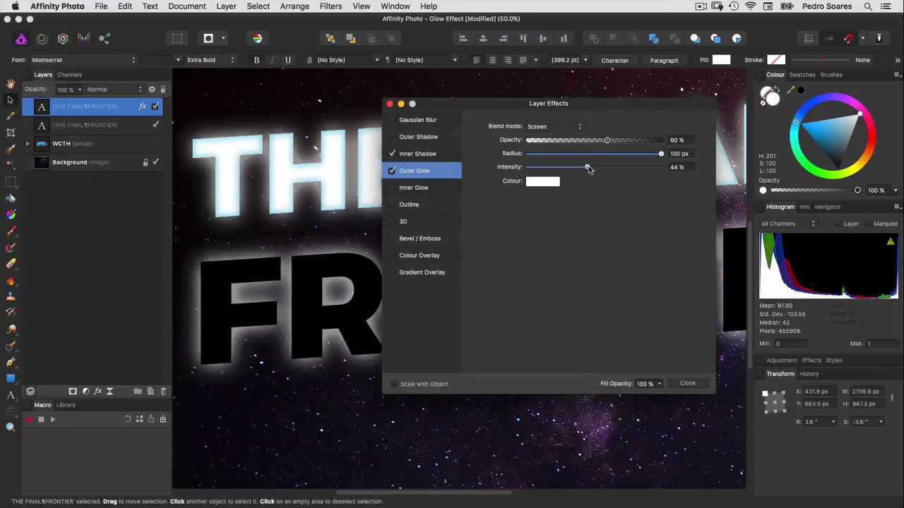
left_click_drag(588, 169, 590, 172)
Colour the outer glow a soft, muted blue
left_click(540, 182)
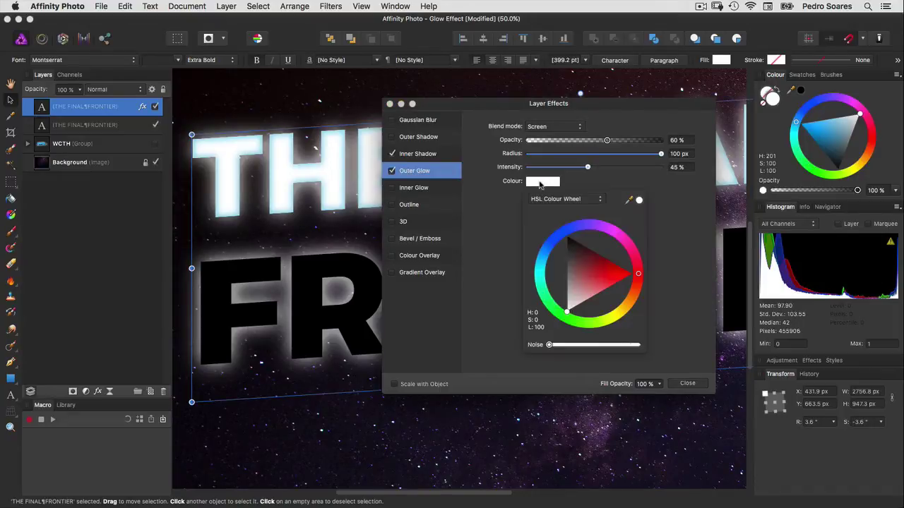
left_click(544, 255)
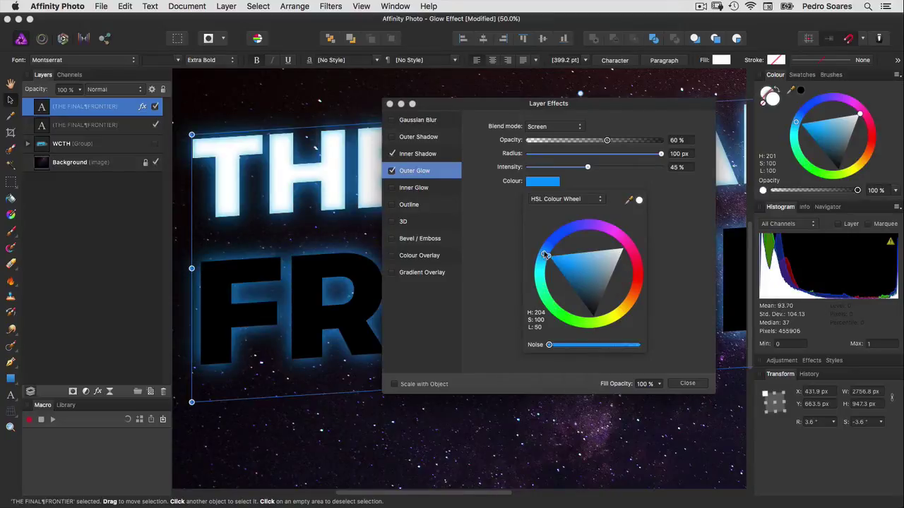
left_click_drag(589, 260, 589, 269)
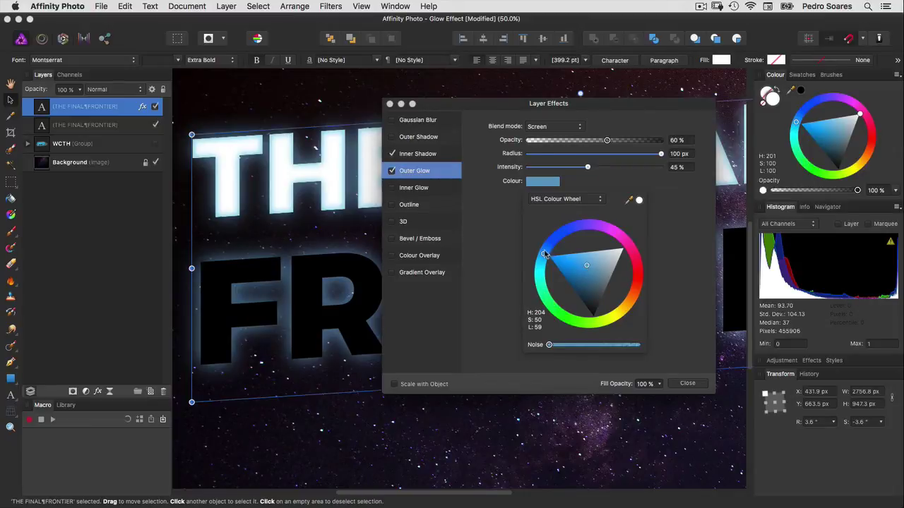
left_click_drag(544, 256, 546, 251)
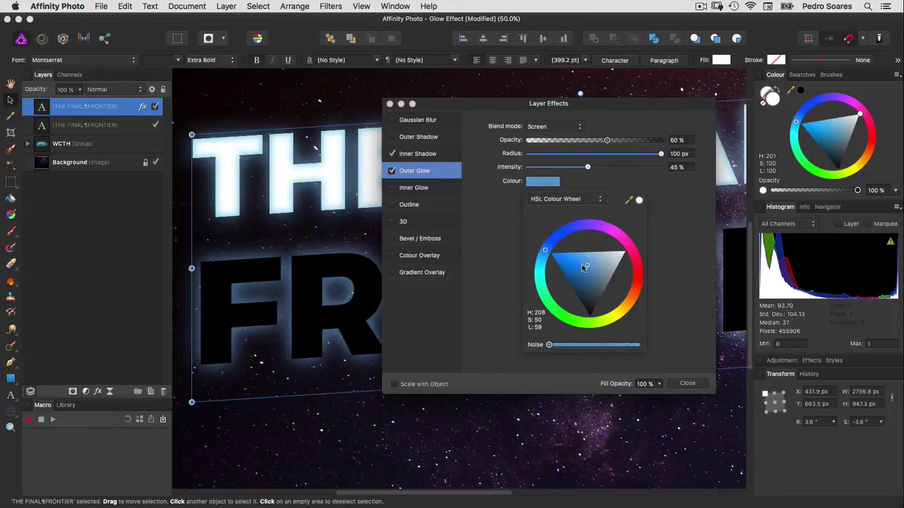
left_click_drag(584, 266, 589, 269)
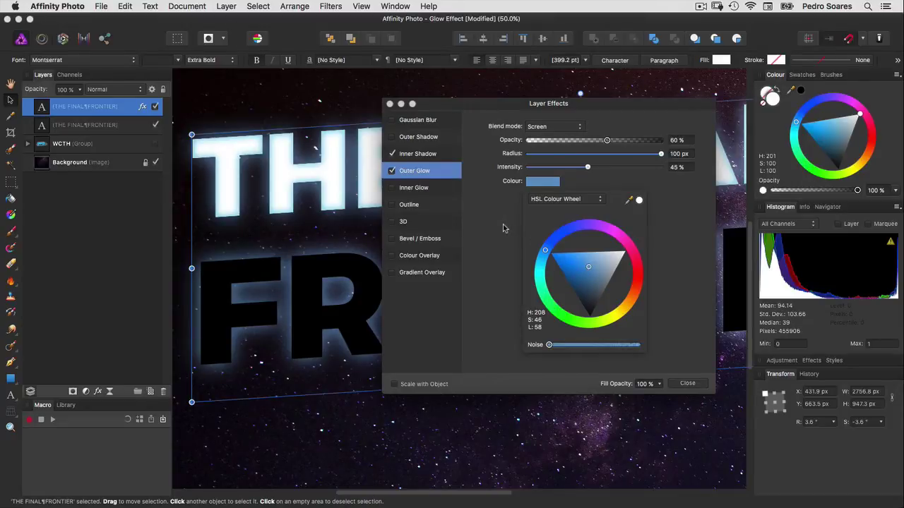
left_click_drag(588, 267, 583, 267)
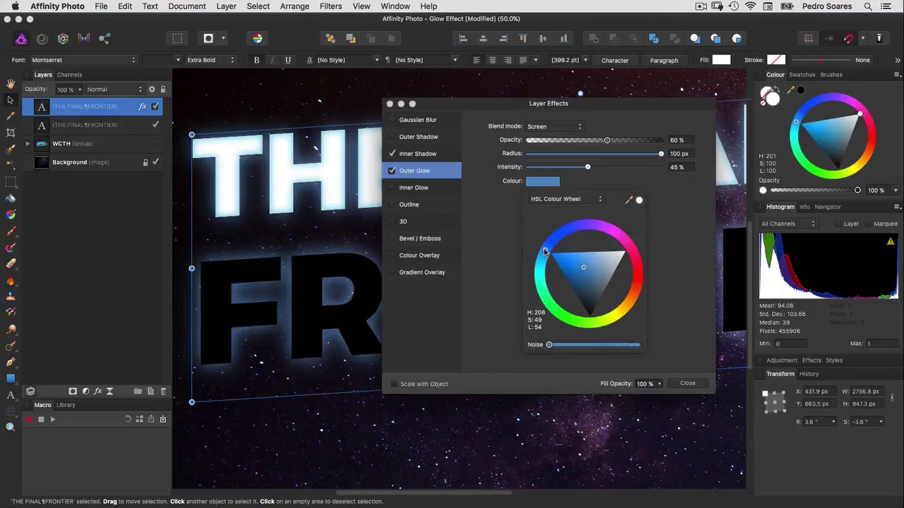
left_click(545, 250)
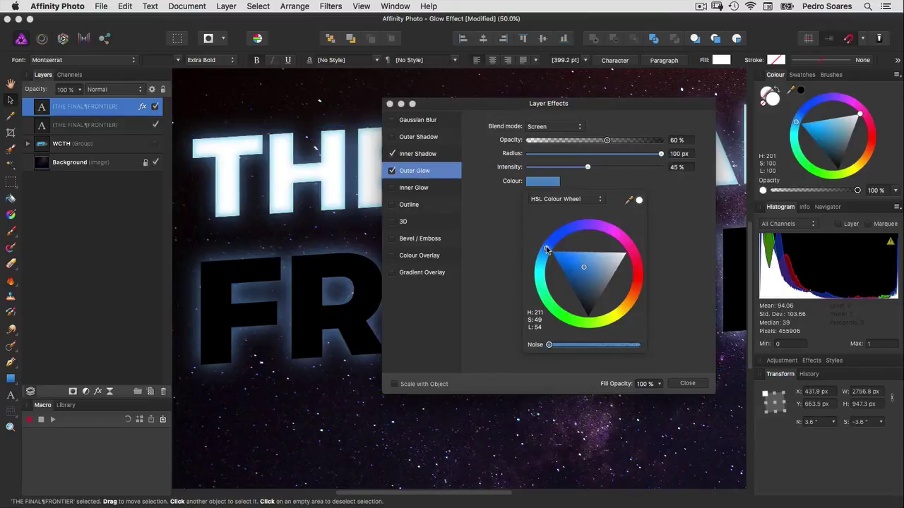
left_click(492, 240)
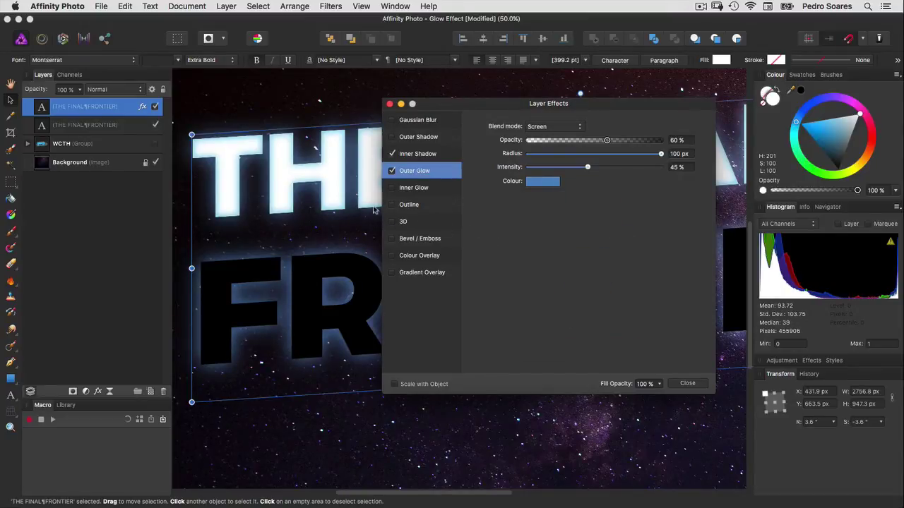
left_click(416, 189)
Enable Inner Glow at 22% opacity, 40.4 px radius and 73% intensity
left_click(391, 189)
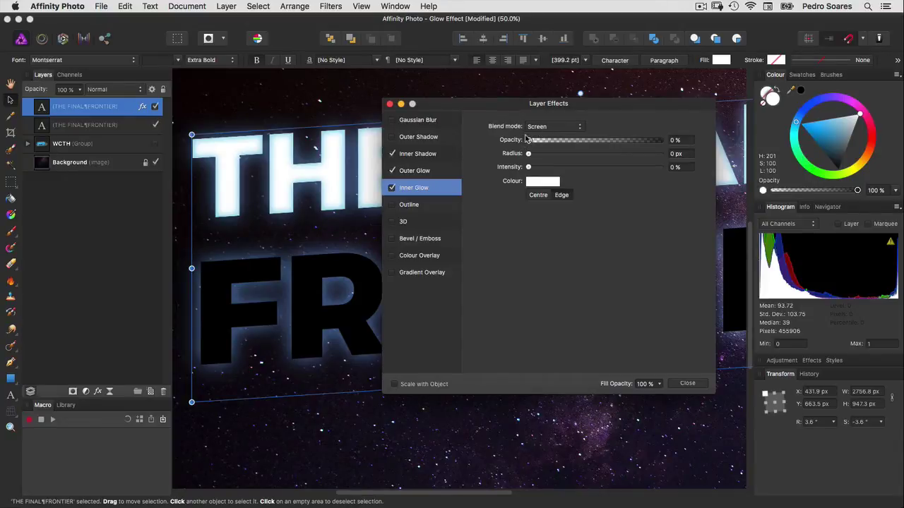
left_click_drag(528, 139, 559, 141)
left_click_drag(528, 155, 631, 159)
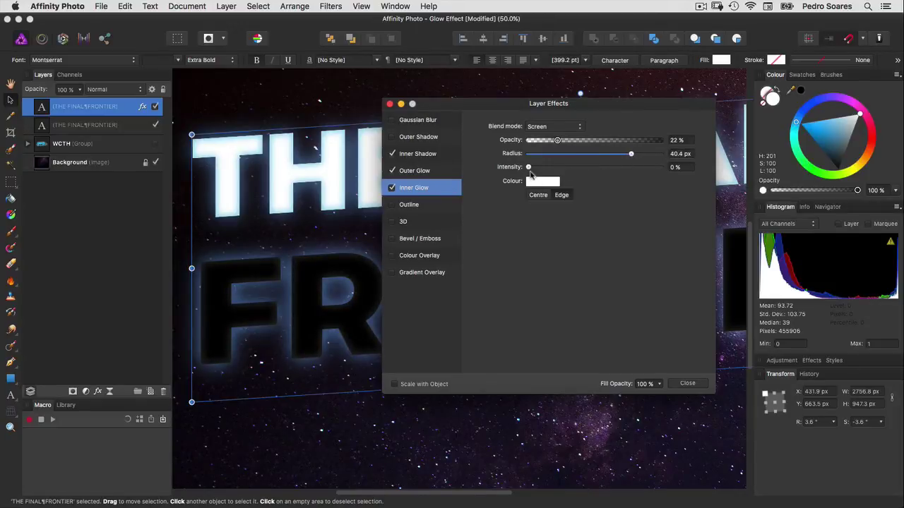
left_click_drag(528, 167, 625, 169)
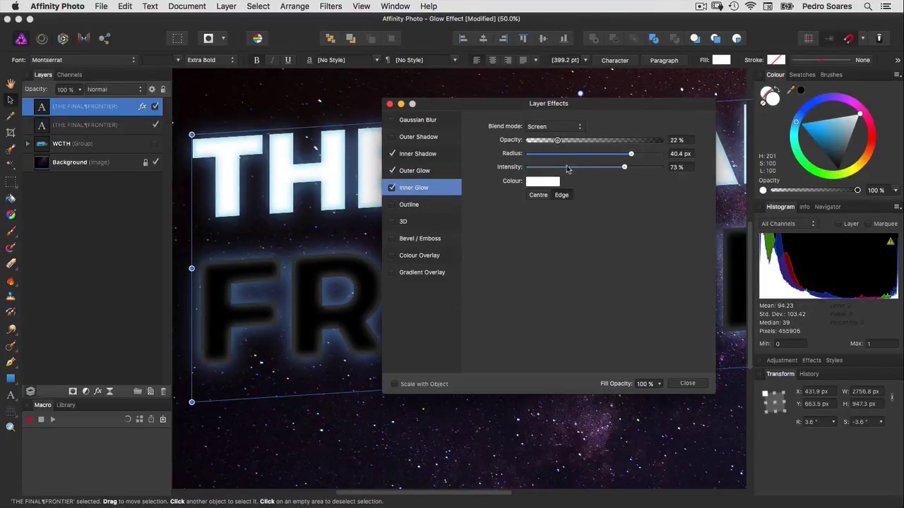
Set the inner glow colour to a medium blue
left_click(545, 184)
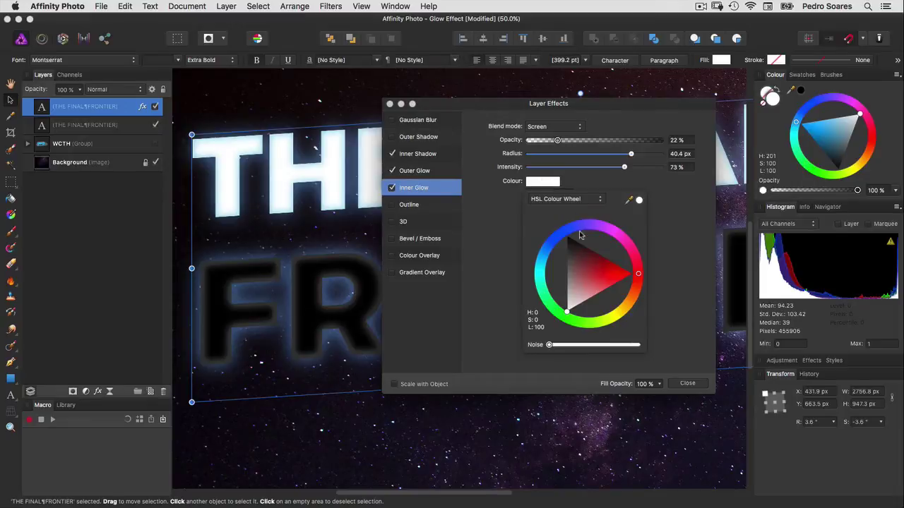
left_click(547, 256)
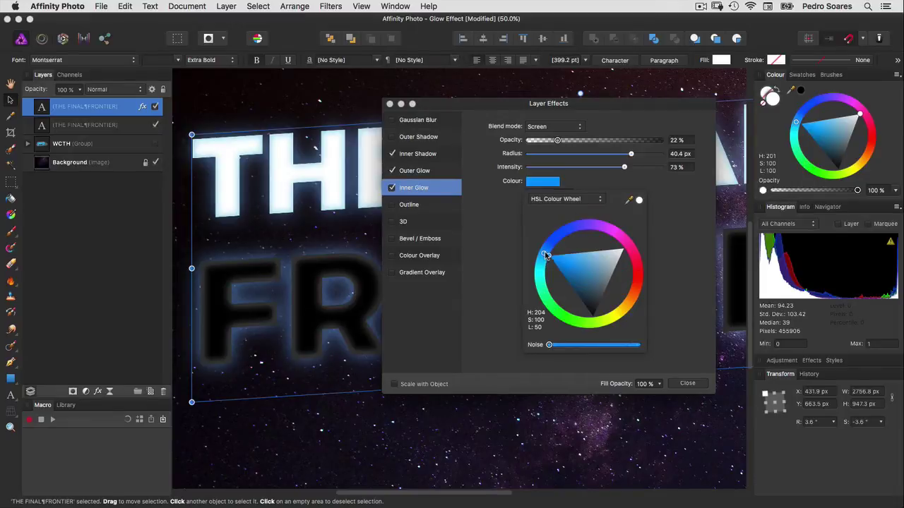
left_click(590, 268)
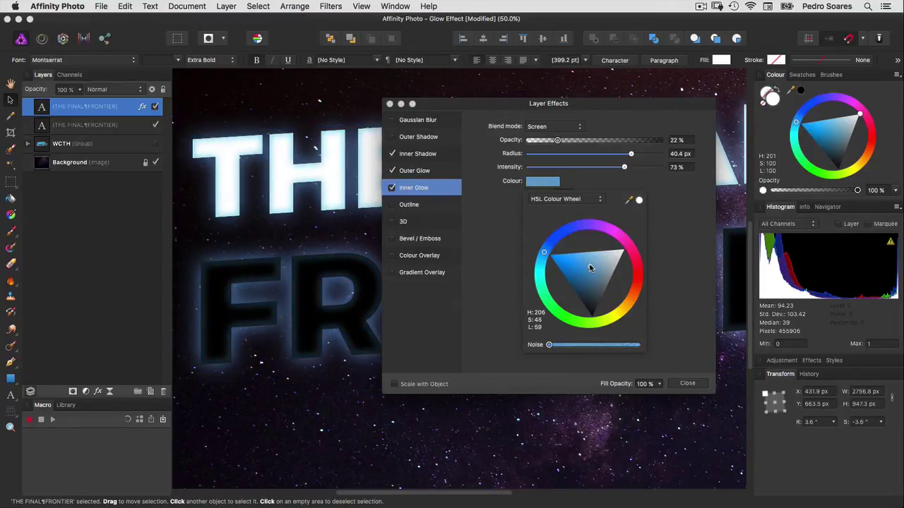
left_click(546, 252)
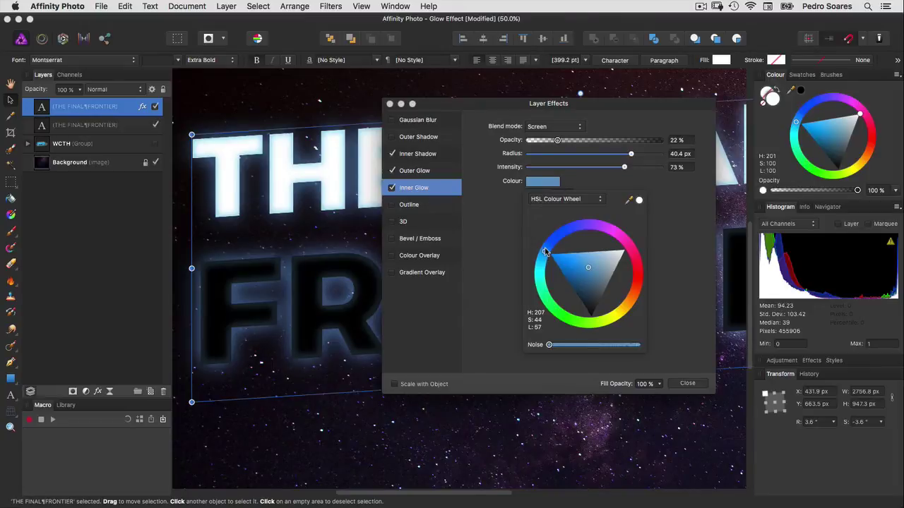
left_click_drag(544, 252, 544, 251)
left_click_drag(589, 268, 592, 268)
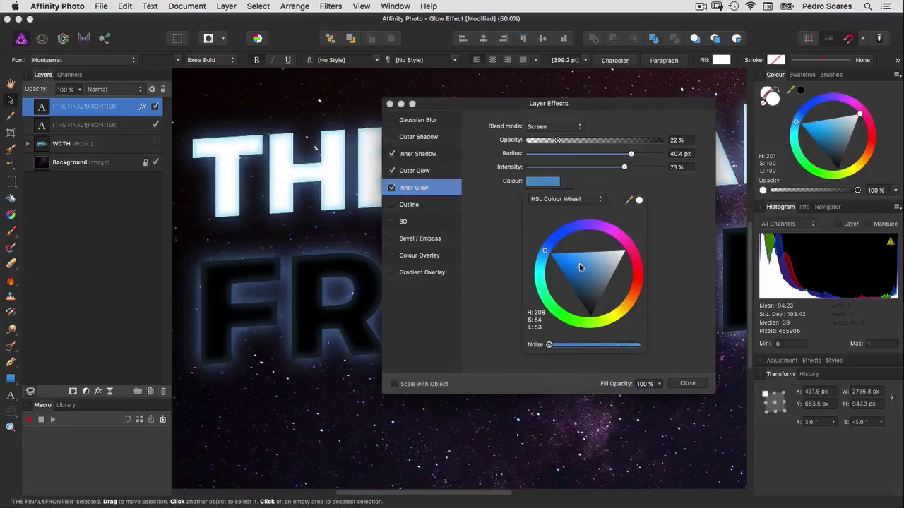
left_click_drag(545, 251, 547, 247)
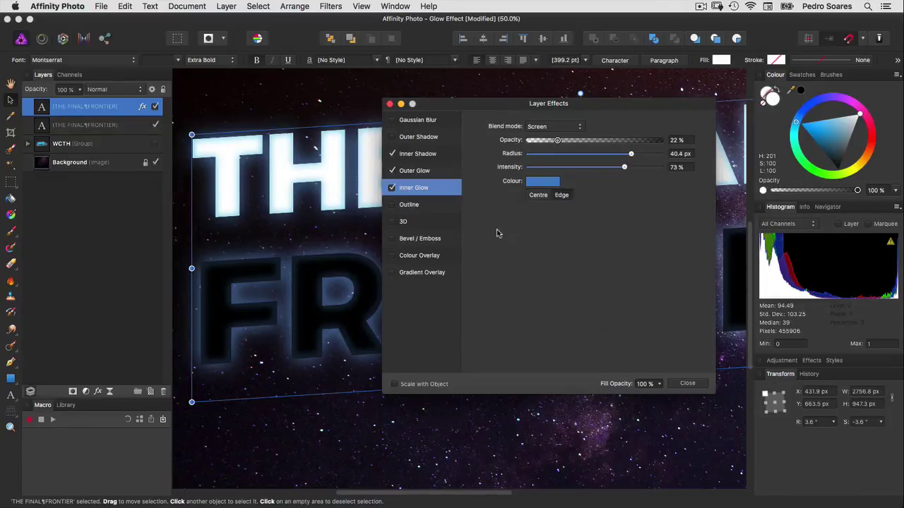
Enable a 0.8 px Outline centred on the letter edges
left_click(422, 205)
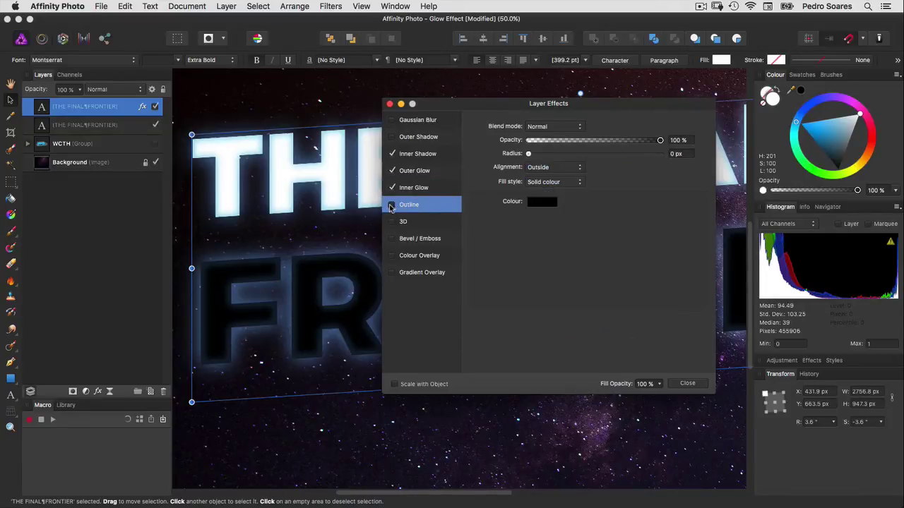
left_click(391, 205)
left_click_drag(528, 155, 550, 161)
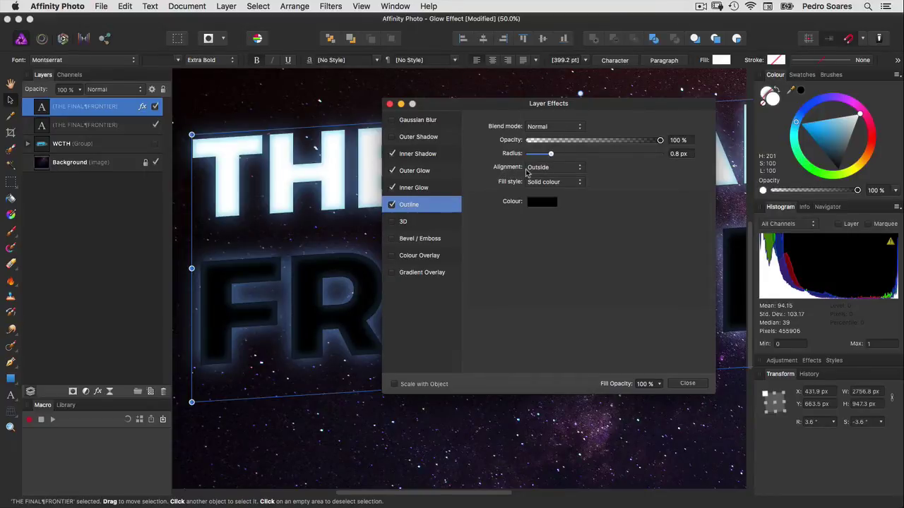
left_click(532, 171)
left_click(536, 176)
Colour the outline a bright blue
left_click(542, 202)
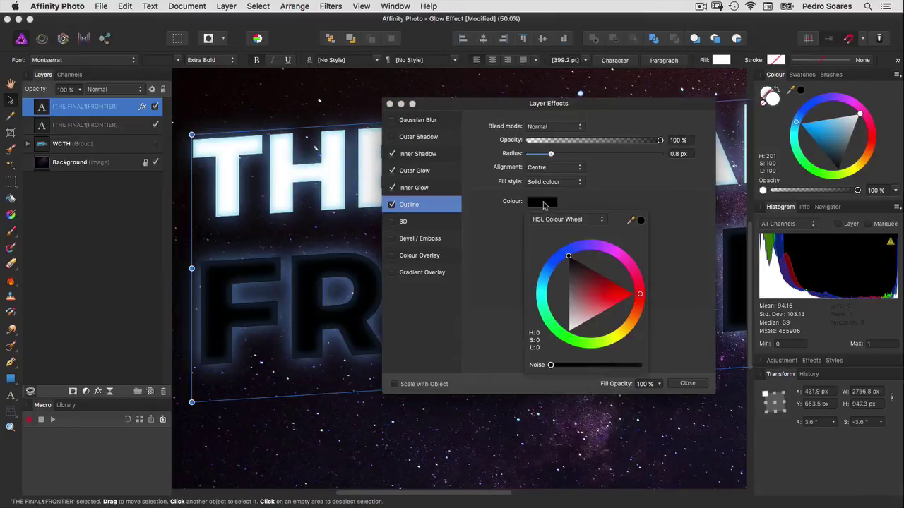
mouse_move(562, 276)
left_mouse_down()
mouse_move(547, 275)
mouse_move(564, 276)
left_mouse_up()
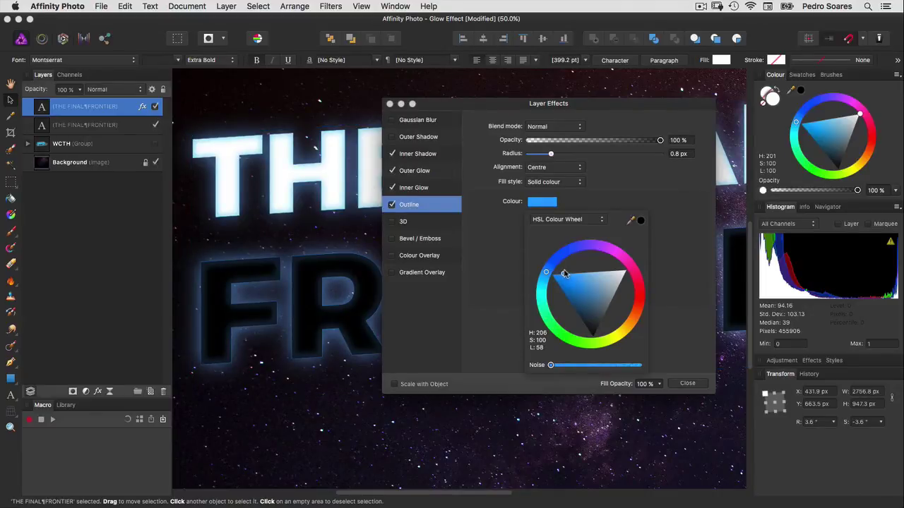
left_click_drag(562, 271, 565, 270)
left_click(495, 227)
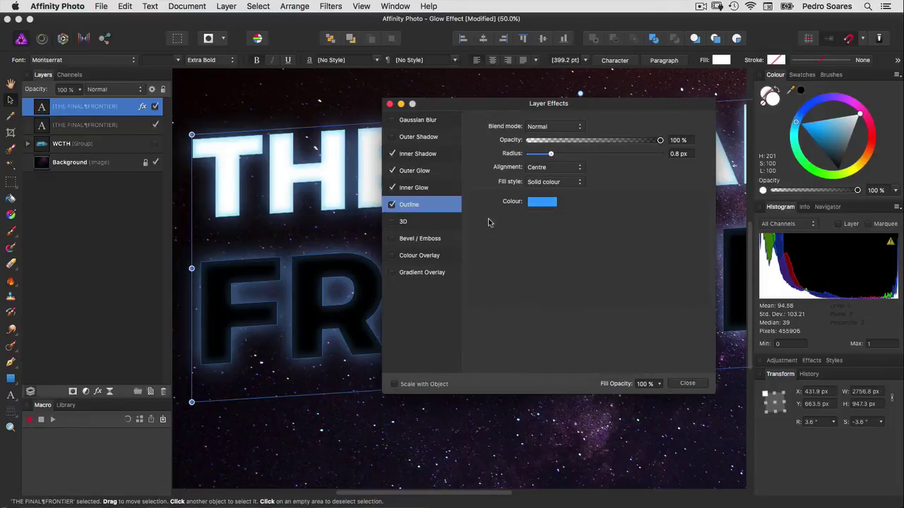
left_click(407, 223)
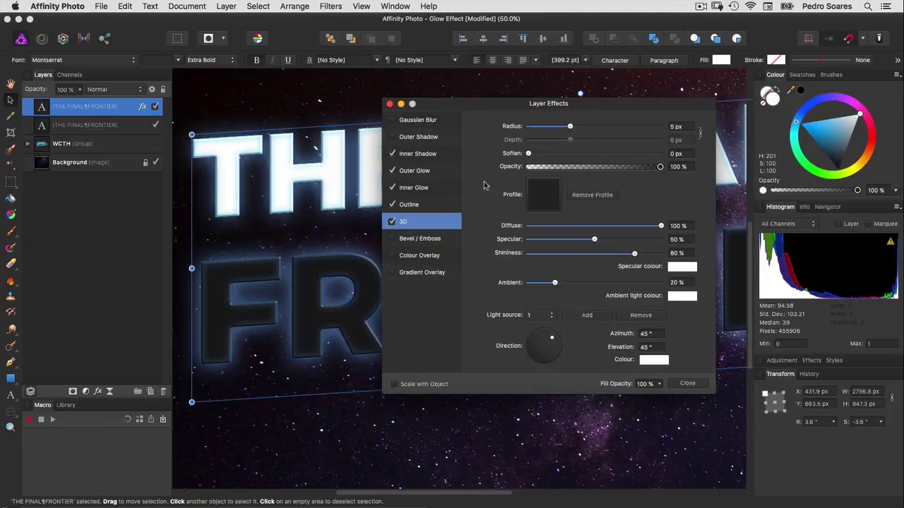
Give the 3D effect a 2.9 px radius with the rounded quarter-circle profile
mouse_move(570, 126)
left_mouse_down()
mouse_move(556, 129)
mouse_move(563, 134)
left_mouse_up()
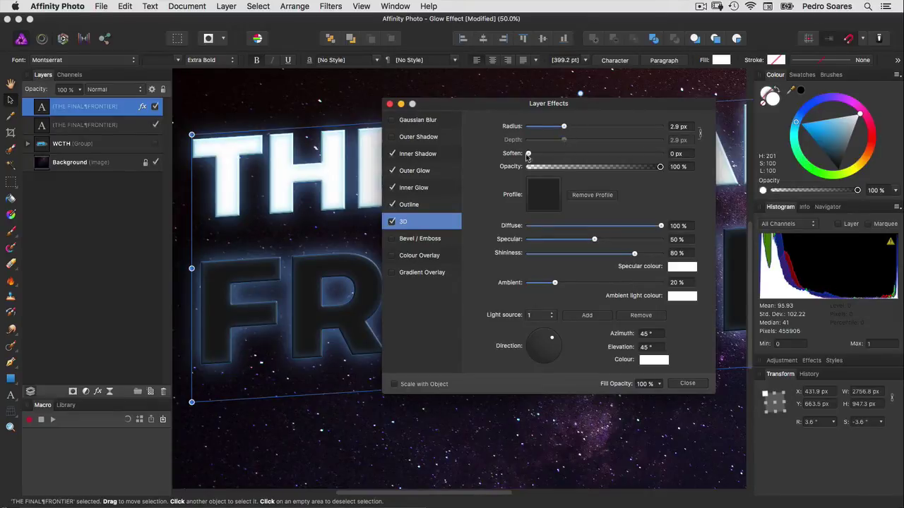
left_click(551, 198)
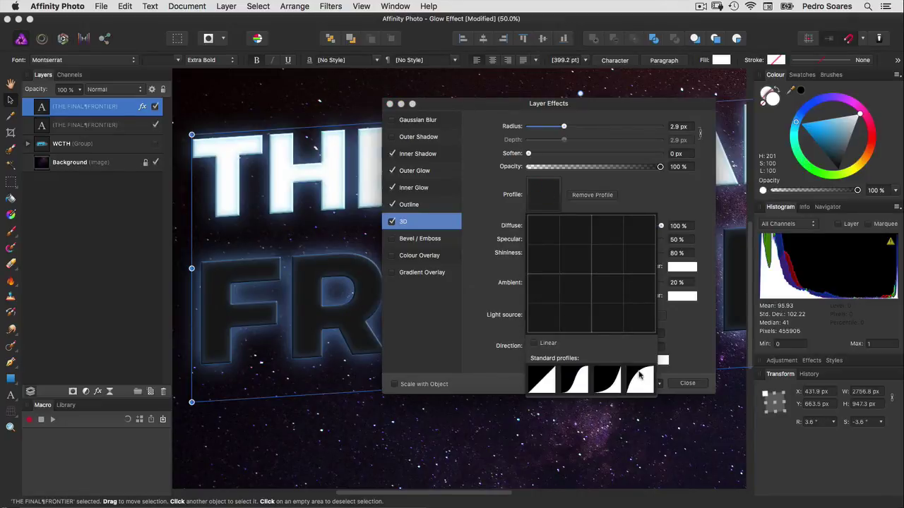
left_click(639, 377)
left_click(491, 207)
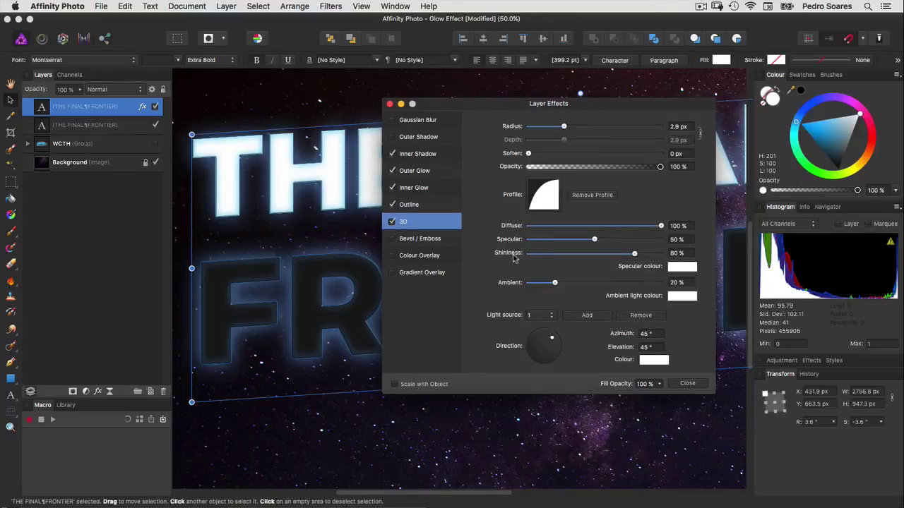
Set specular to 100% with blue highlights and ambient light to 50%
mouse_move(595, 239)
left_mouse_down()
mouse_move(662, 239)
mouse_move(649, 254)
mouse_move(665, 254)
left_mouse_up()
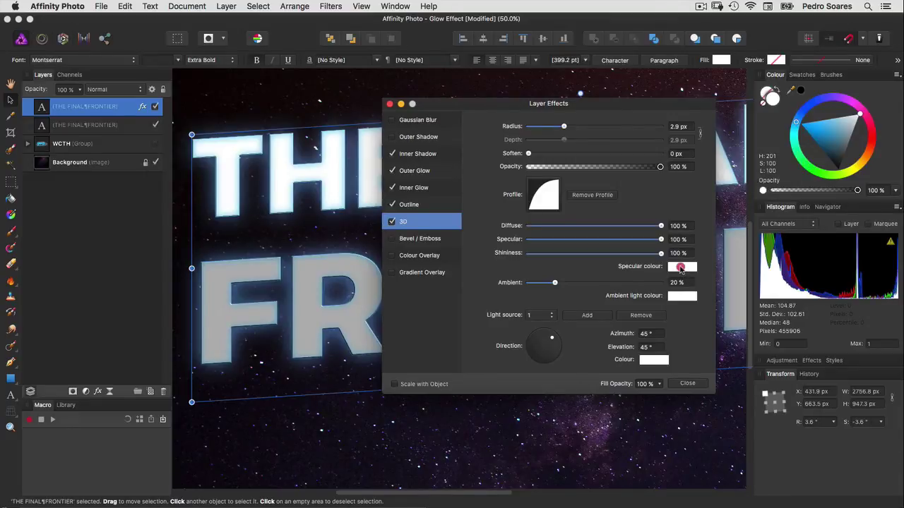
left_click(682, 267)
left_click(693, 329)
mouse_move(694, 329)
left_mouse_down()
mouse_move(688, 335)
mouse_move(711, 344)
left_mouse_up()
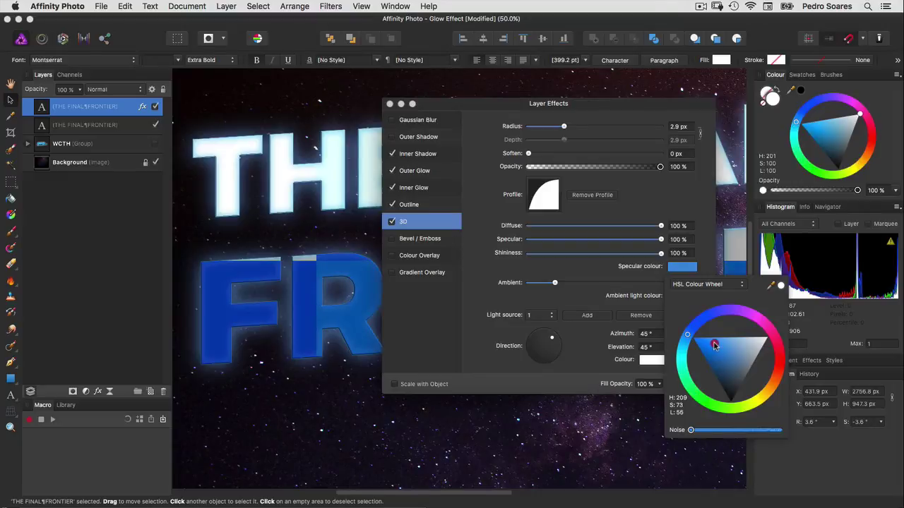
left_click(580, 275)
left_click_drag(554, 282, 599, 286)
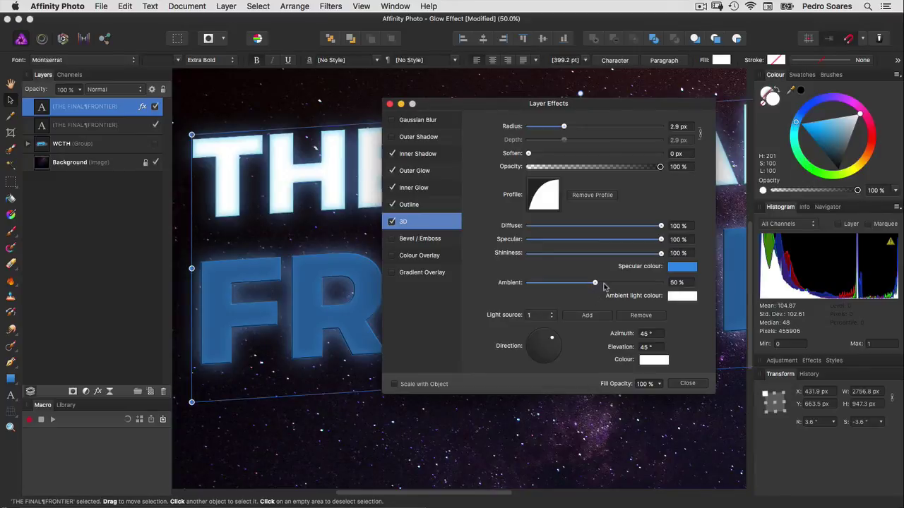
Set the 3D light to 90° azimuth and 0° elevation
left_click(642, 334)
type("90")
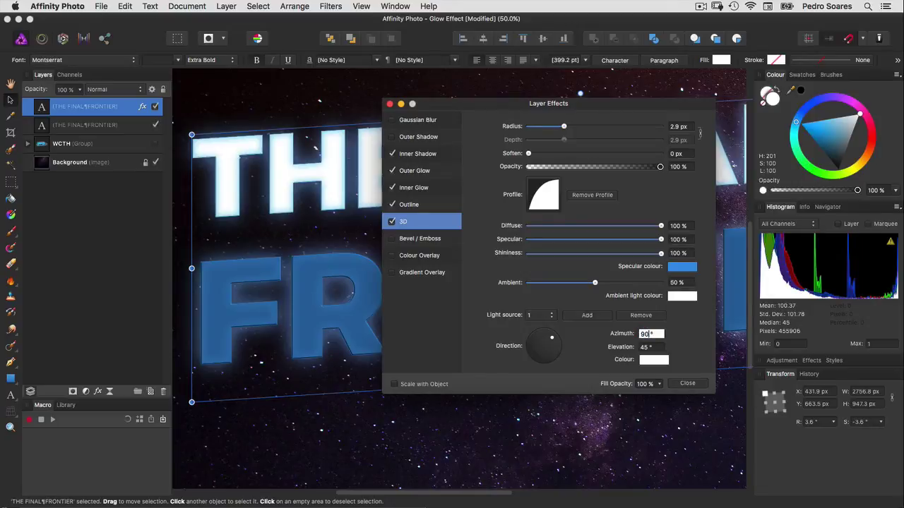
key("Return")
key("Tab")
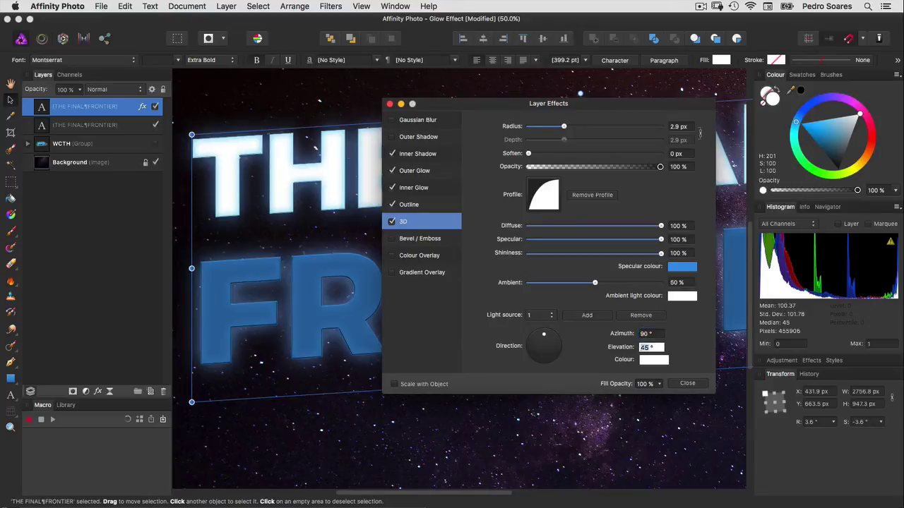
type("0")
key("Return")
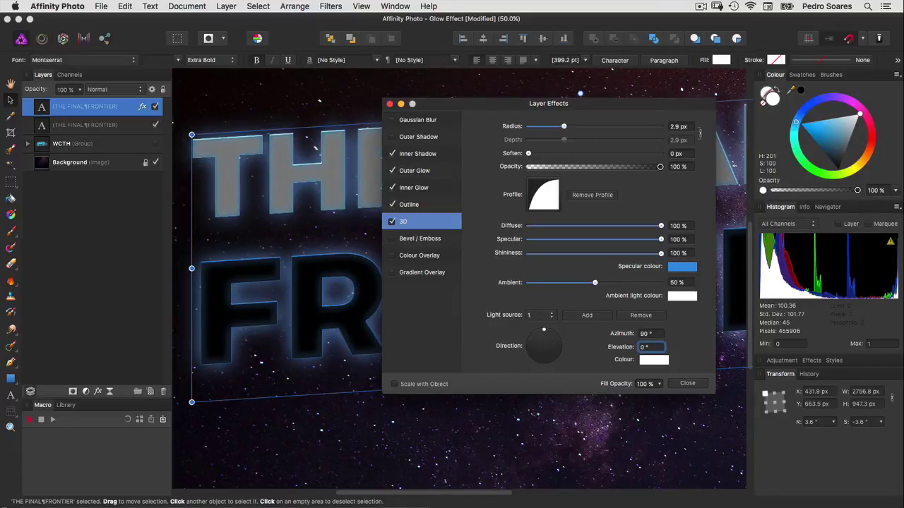
Give the 3D light a blue colour
left_click(653, 359)
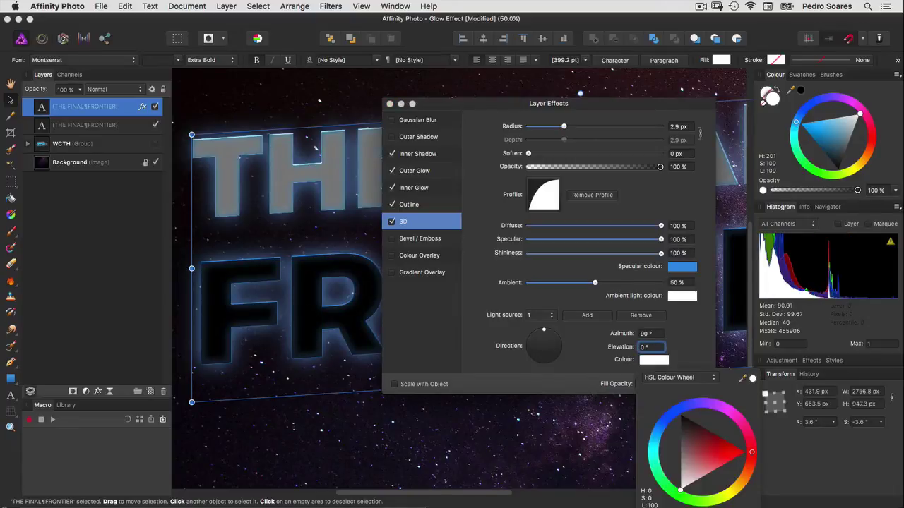
left_click_drag(682, 266, 653, 359)
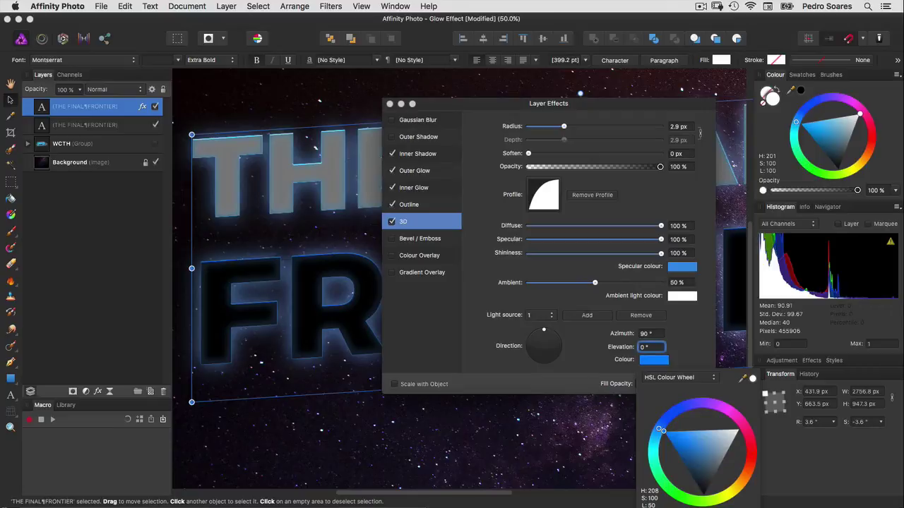
left_click_drag(692, 443, 695, 449)
left_click_drag(658, 429, 659, 427)
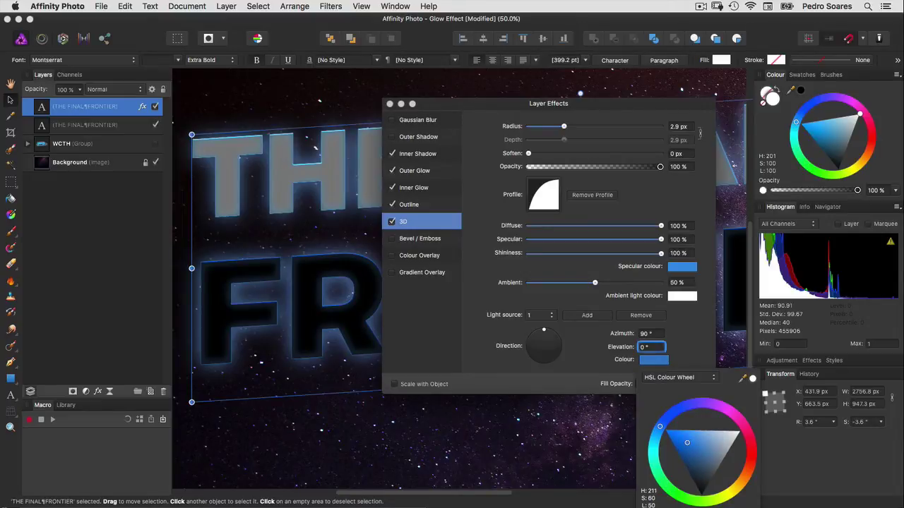
Enable Bevel / Emboss with 1 px radius, linear profile, 90° azimuth and 0° elevation
left_click(425, 240)
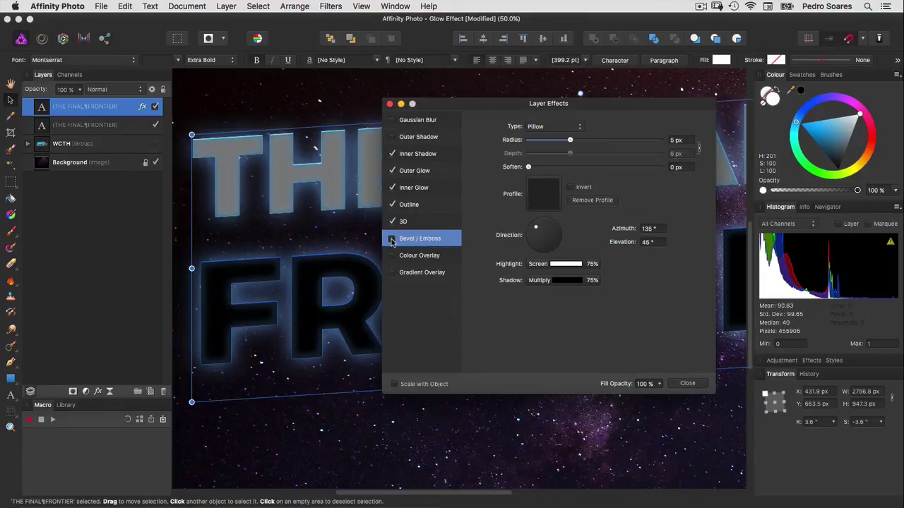
left_click(392, 240)
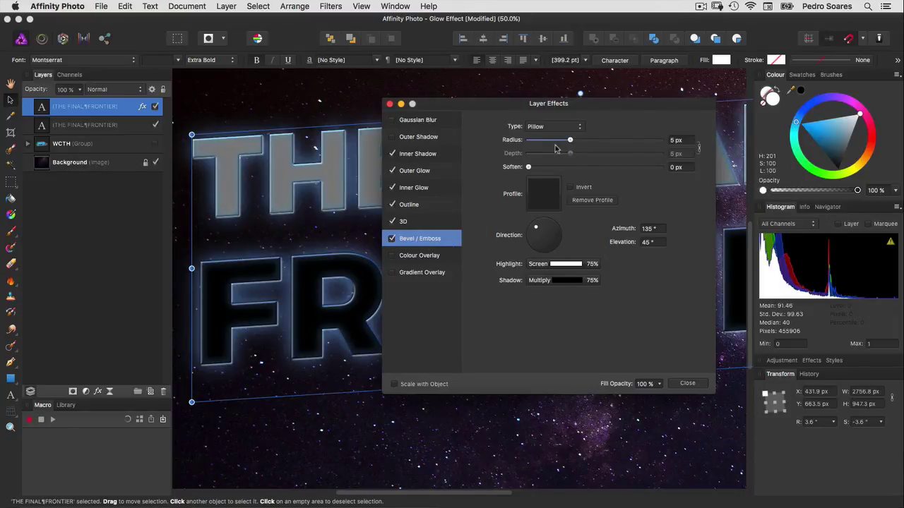
left_click_drag(572, 143, 555, 141)
left_click_drag(535, 142, 558, 144)
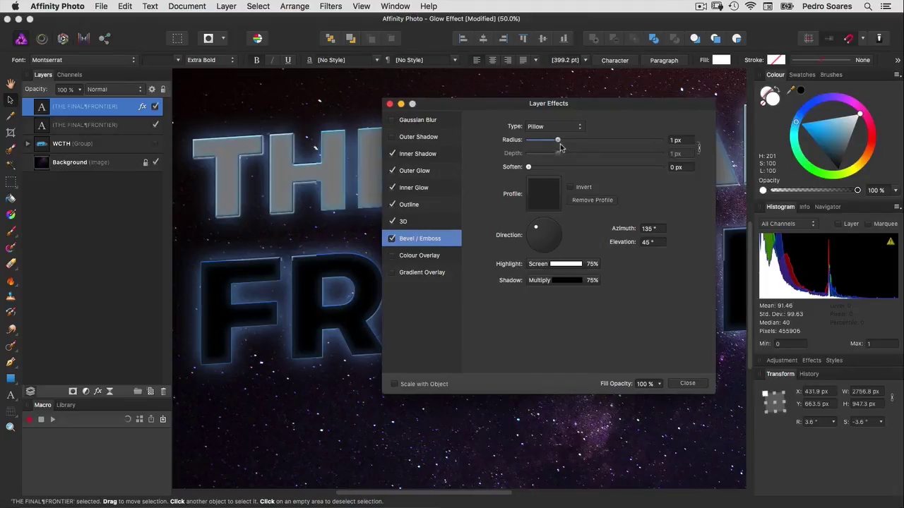
left_click(546, 196)
left_click(545, 380)
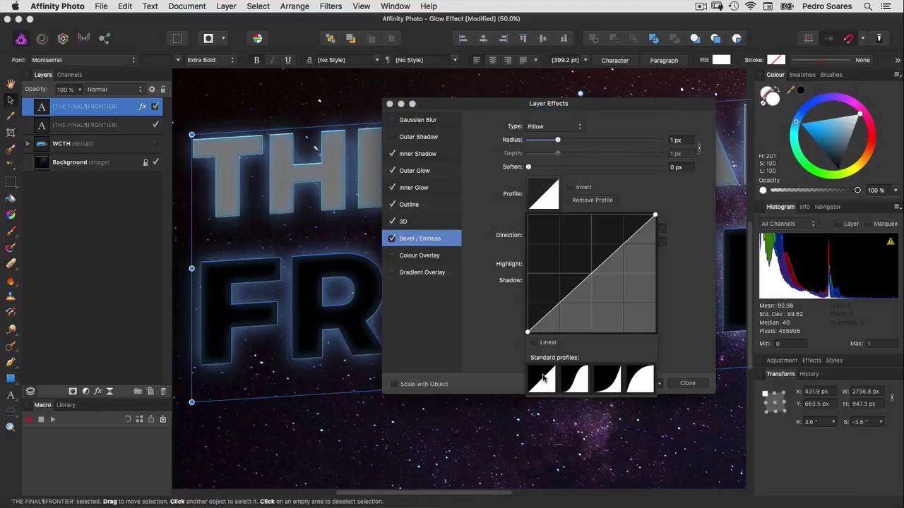
left_click(489, 212)
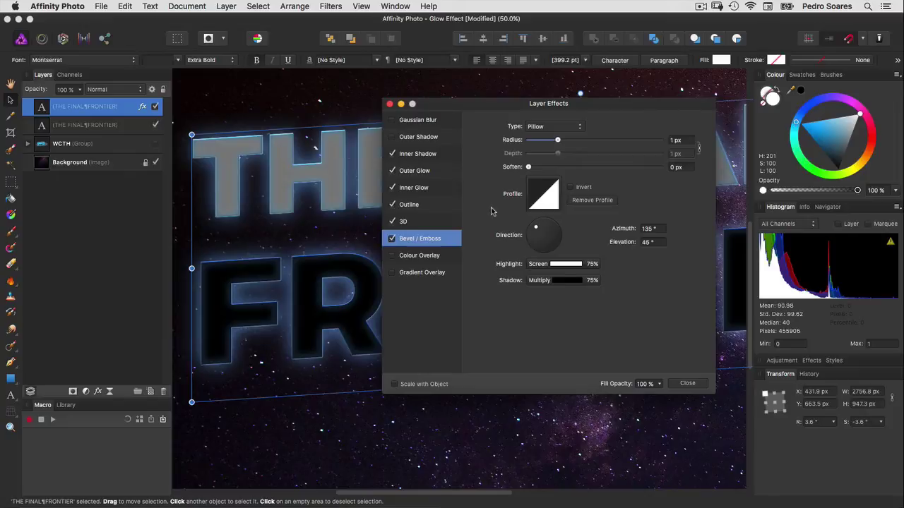
left_click(644, 228)
type("90")
key("Return")
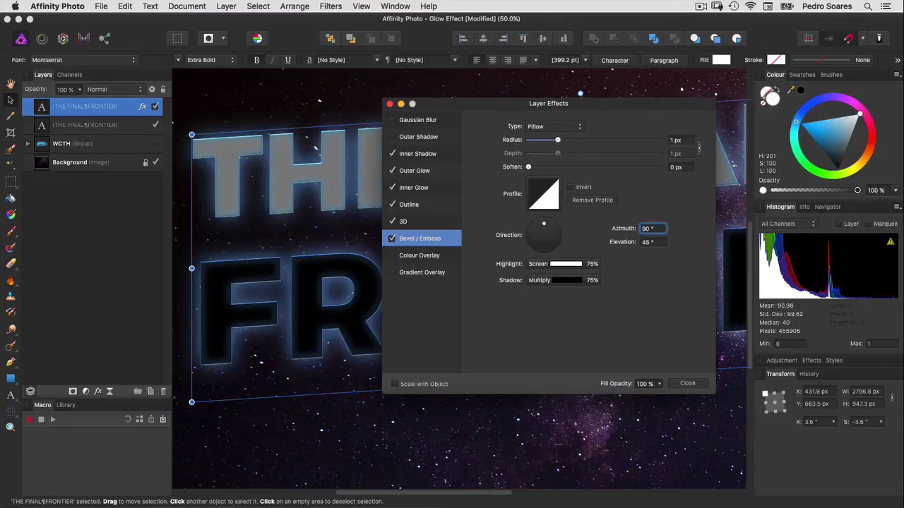
key("Tab")
type("0")
key("Return")
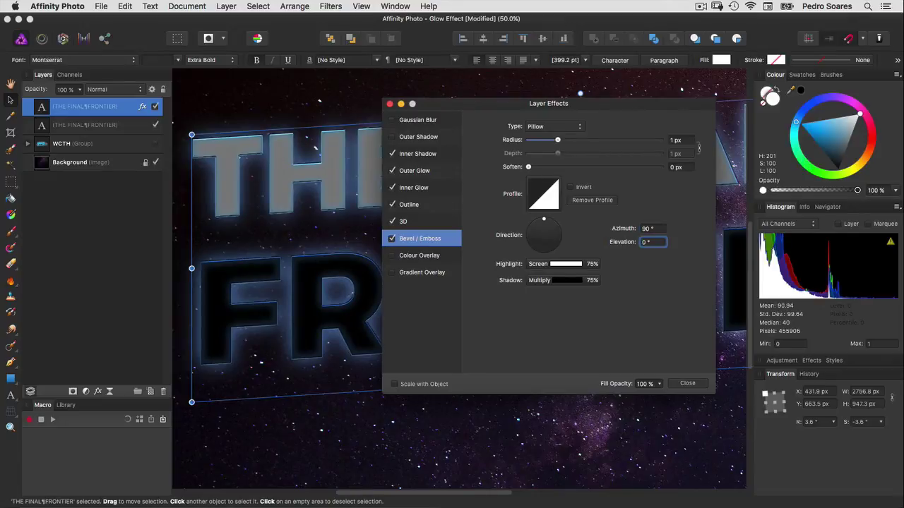
Set the bevel highlight to Normal blend mode with a blue colour
left_click(558, 264)
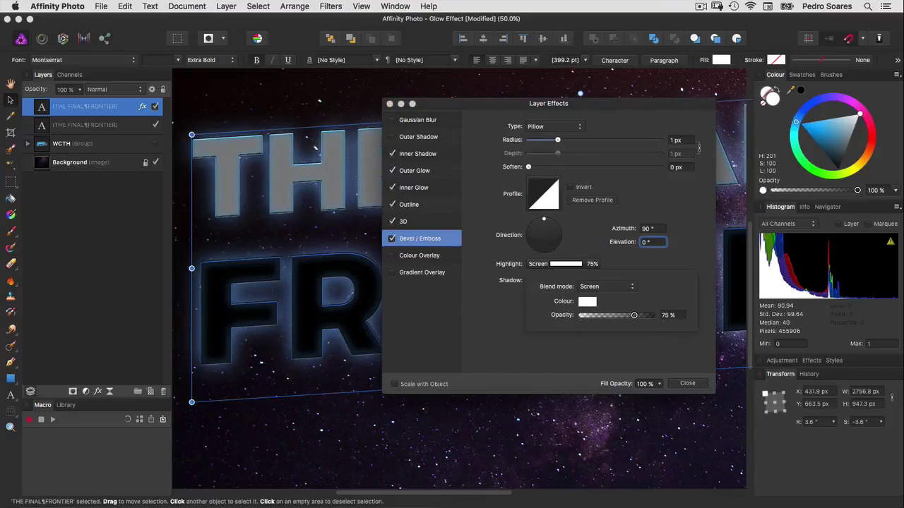
left_click(606, 286)
left_click(600, 232)
left_click(585, 301)
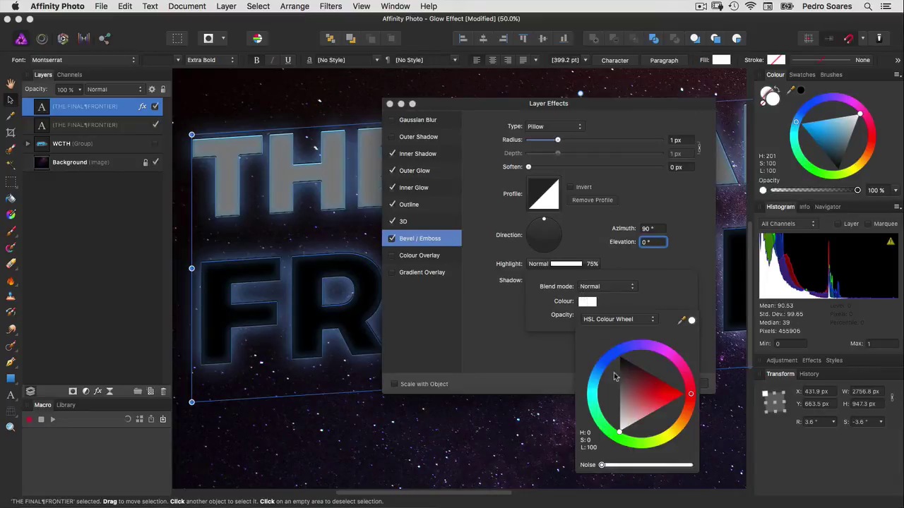
left_click(595, 368)
left_click_drag(596, 368, 597, 365)
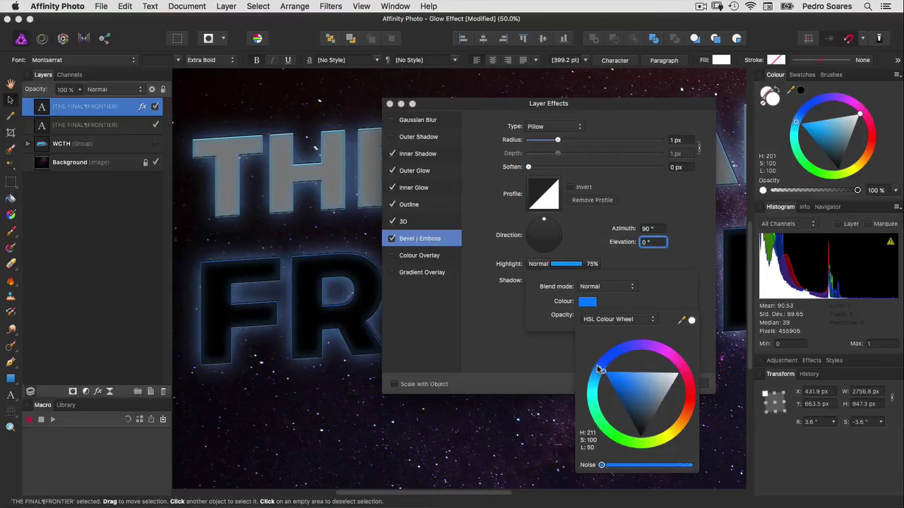
left_click(625, 381)
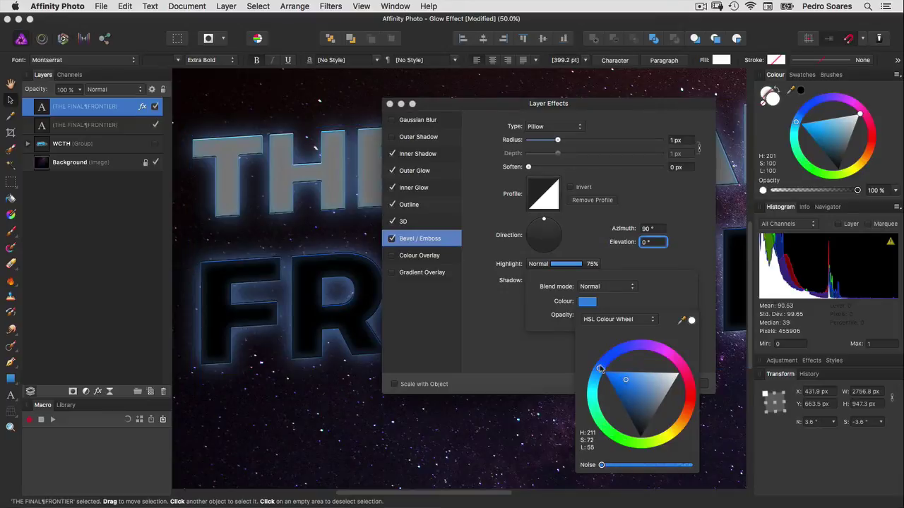
left_click(599, 367)
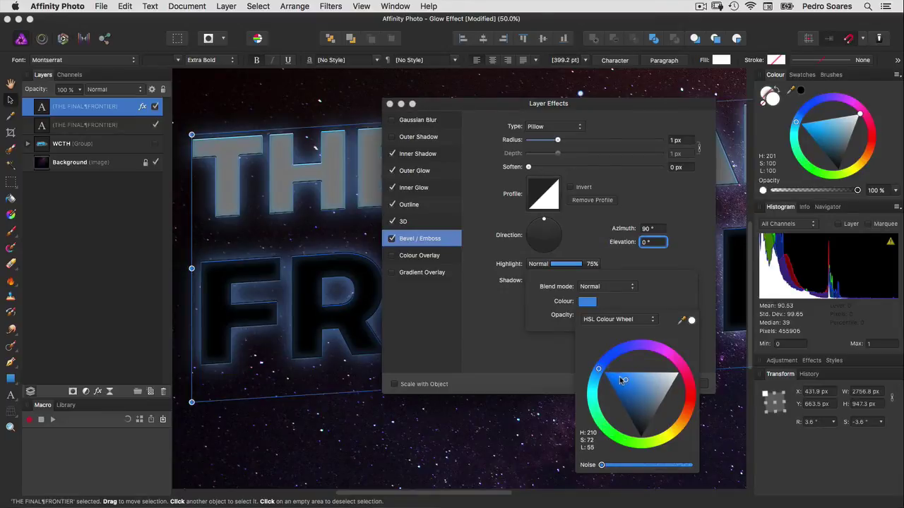
left_click_drag(621, 381, 630, 382)
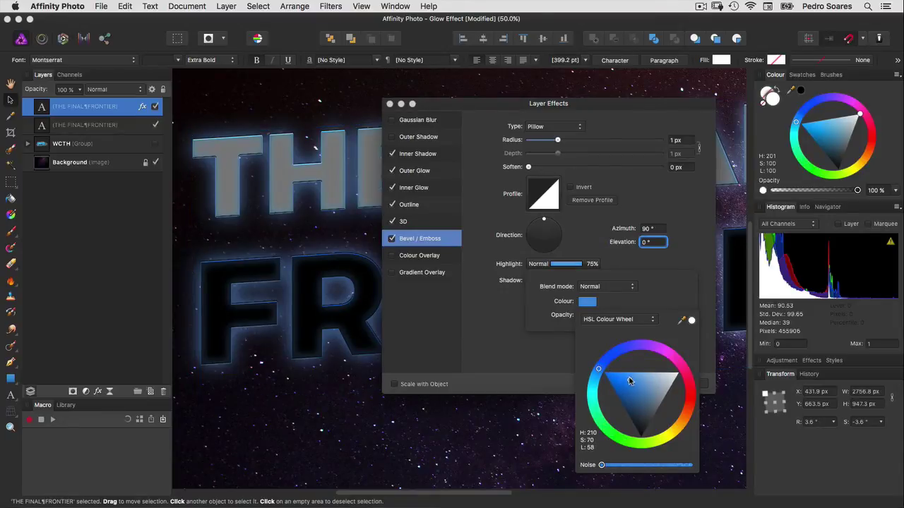
left_click(599, 369)
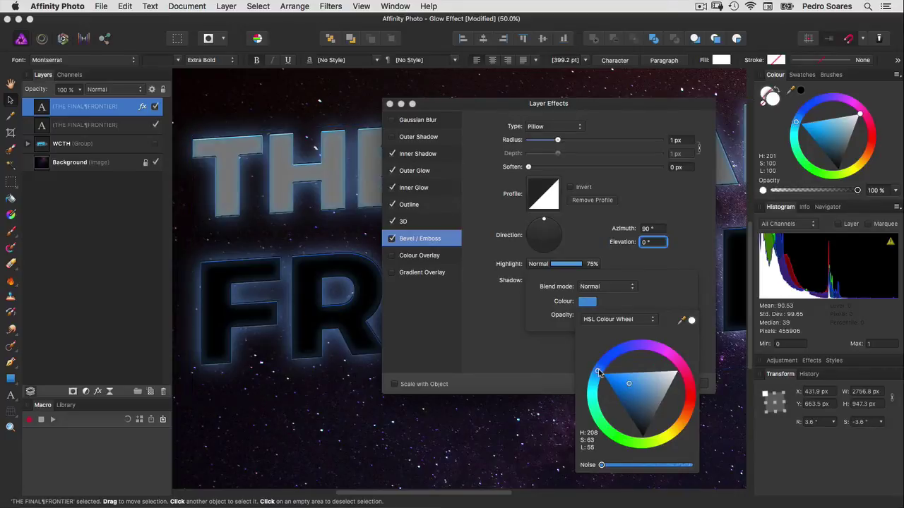
left_click_drag(600, 369, 603, 367)
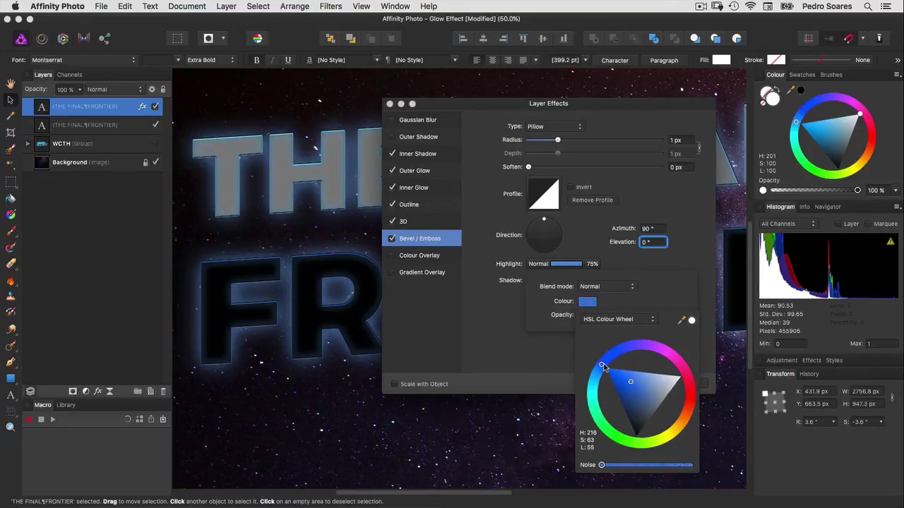
left_click(526, 323)
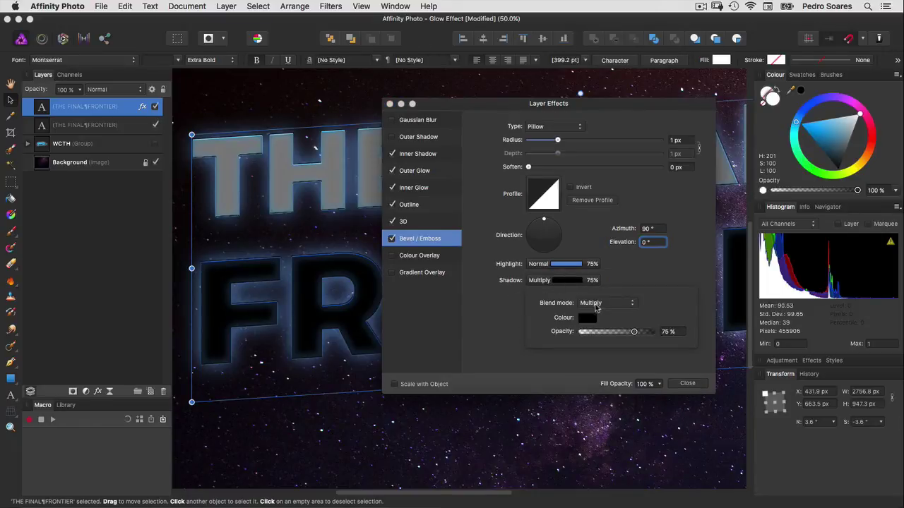
Make the bevel shadow Normal white at 10%, tick Scale with Object, and close Layer Effects
left_click(597, 304)
left_click(598, 277)
left_click(586, 319)
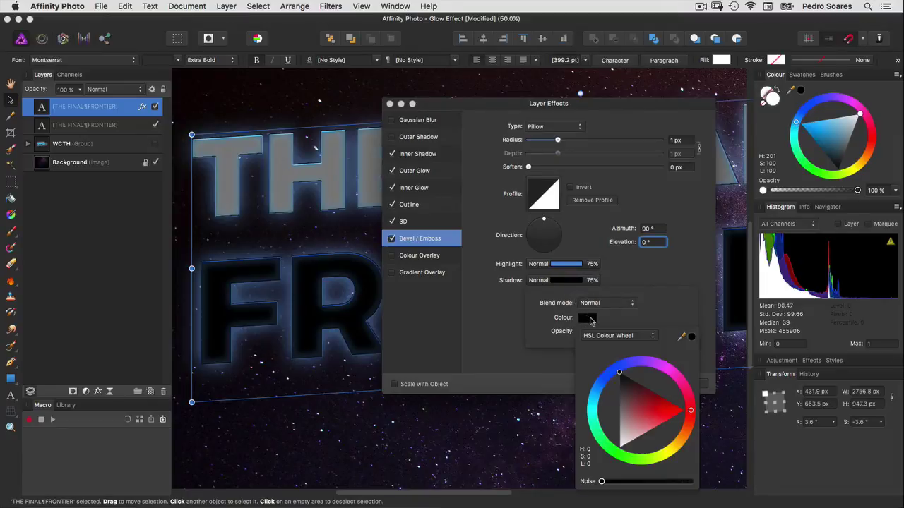
left_click_drag(624, 417, 617, 451)
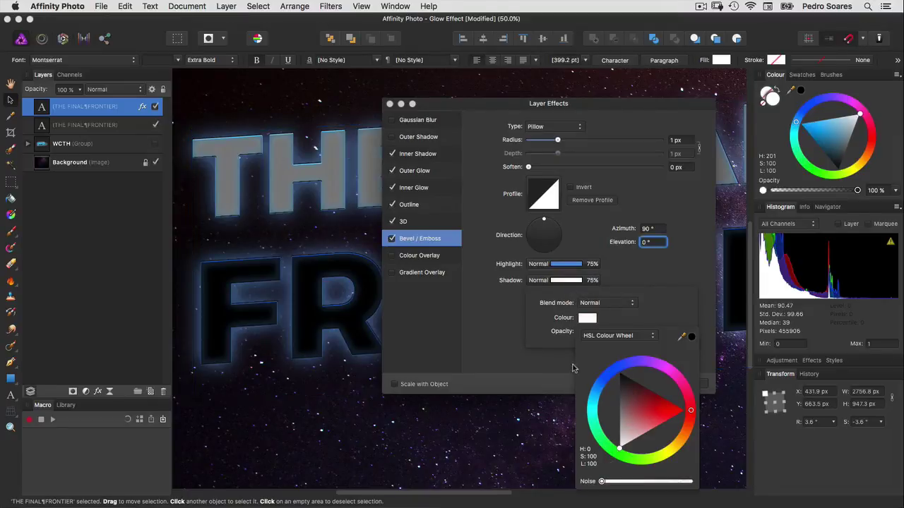
left_click(536, 323)
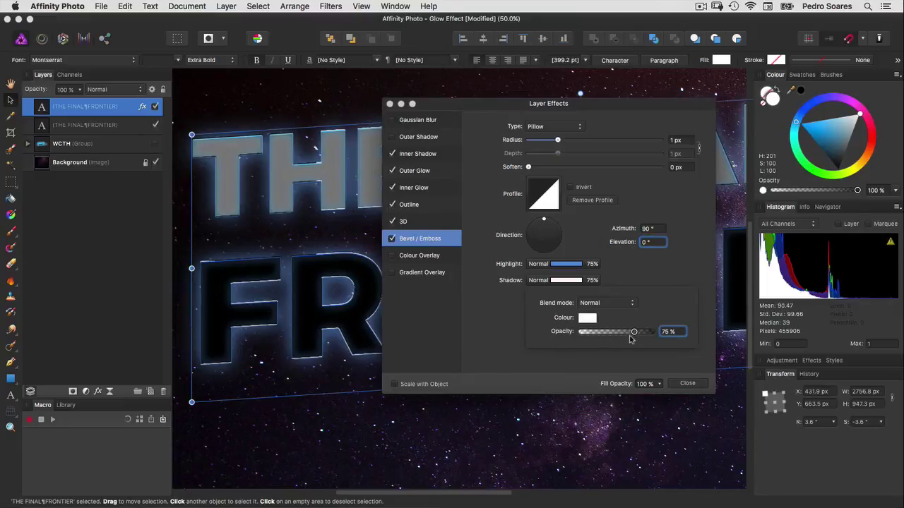
left_click_drag(633, 331, 590, 334)
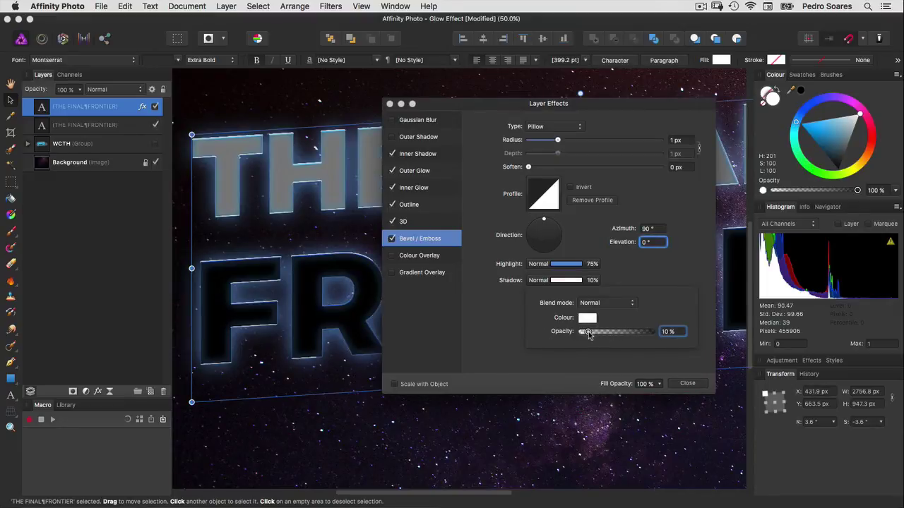
left_click(506, 320)
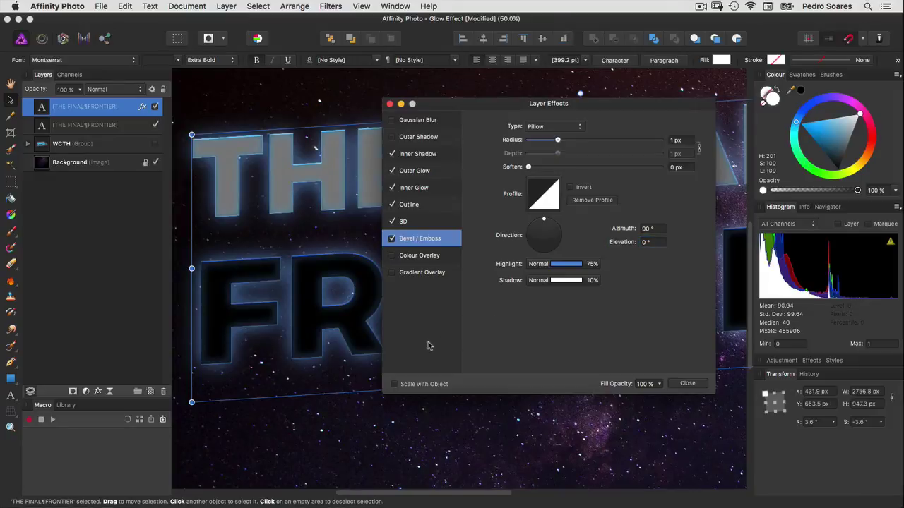
left_click(395, 384)
left_click(390, 104)
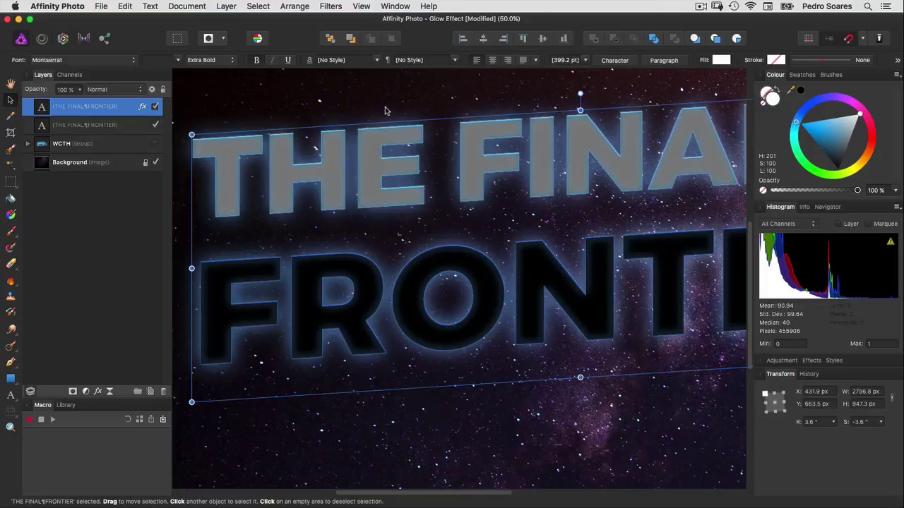
Select the second text copy and give it a blue fill on the Colour wheel
left_click(75, 125)
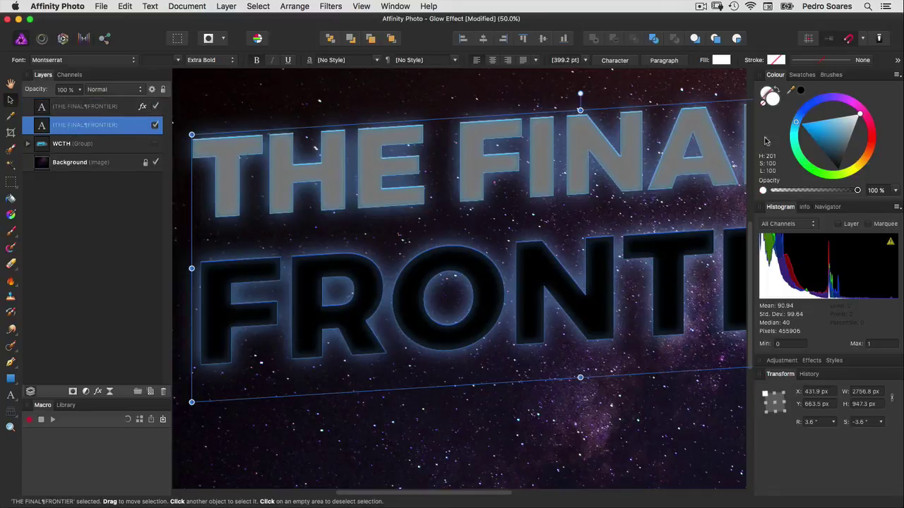
left_click_drag(813, 130, 792, 125)
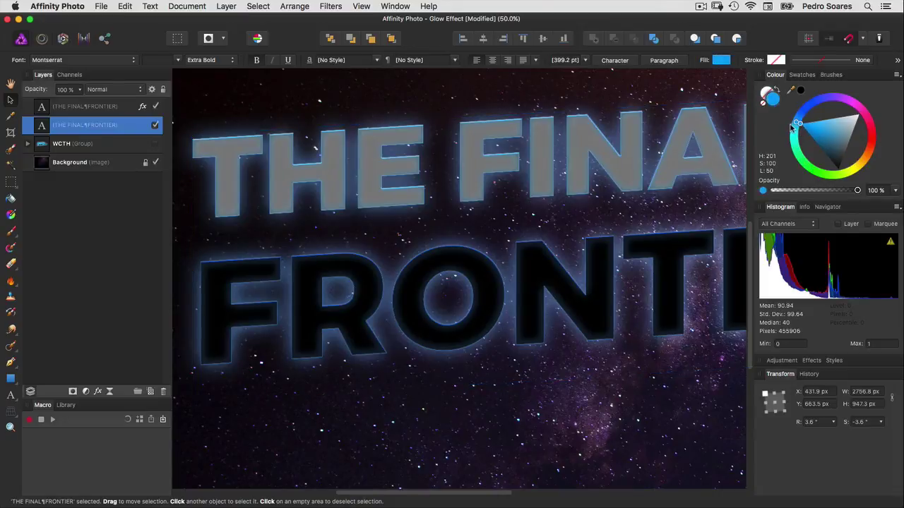
left_click_drag(796, 123, 799, 124)
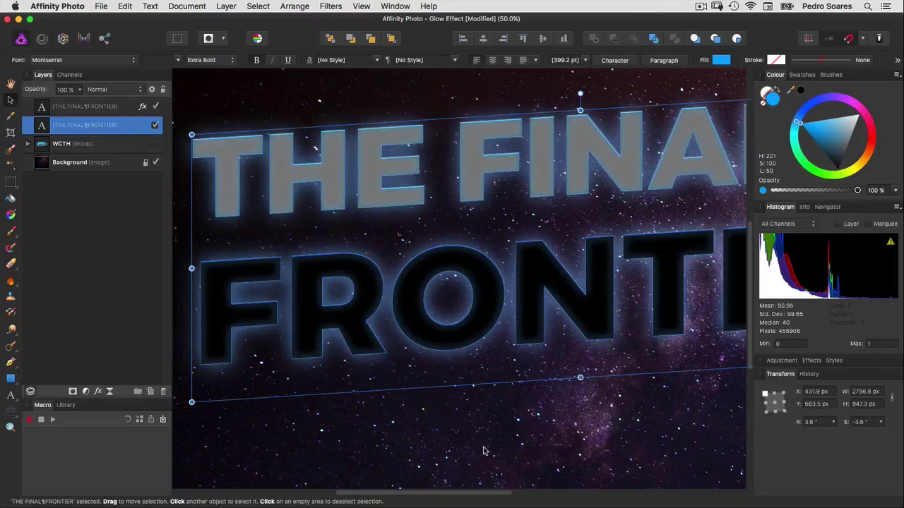
Nudge the blue text copy up to Y 659.5 px, then fit the document in view
key("Up")
key("Up")
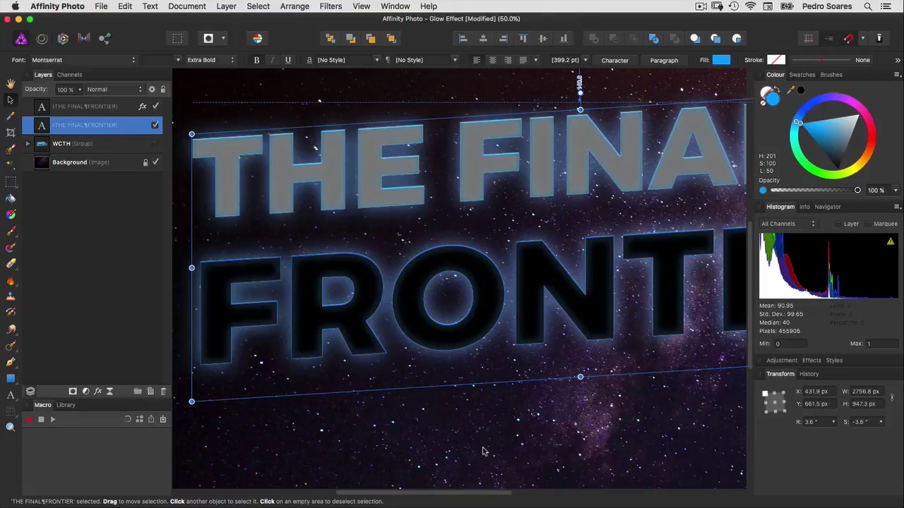
key("Up")
key("Up")
key("Up")
key("Up")
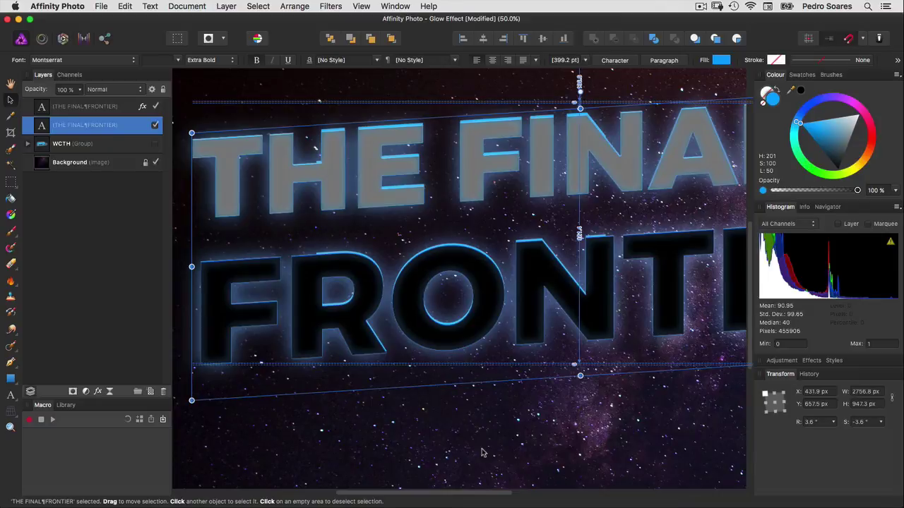
key("Down")
key("Down")
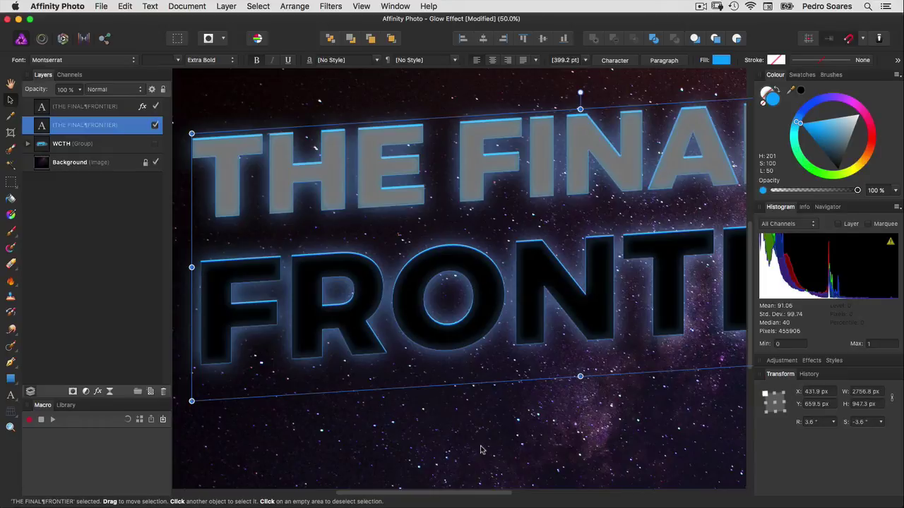
key("ctrl+0")
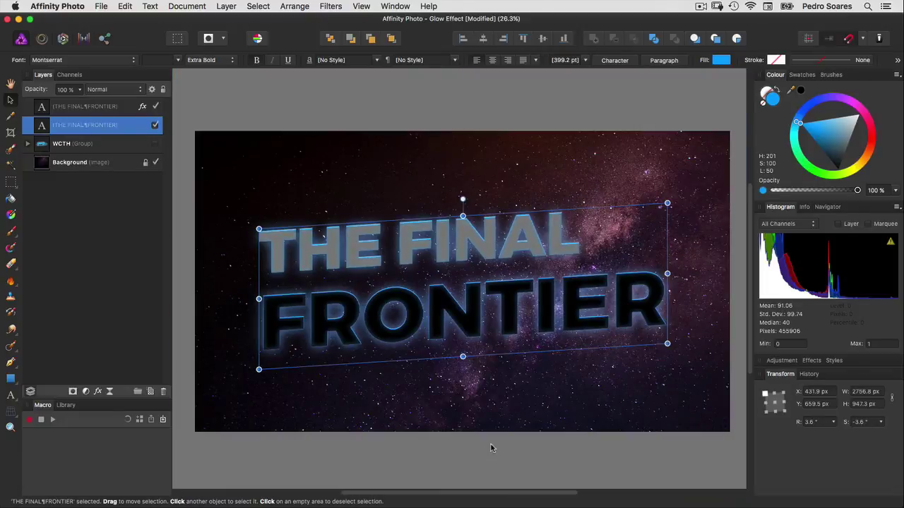
With the Pen tool, place jagged nodes along the top of the title and down its right side
left_click(11, 361)
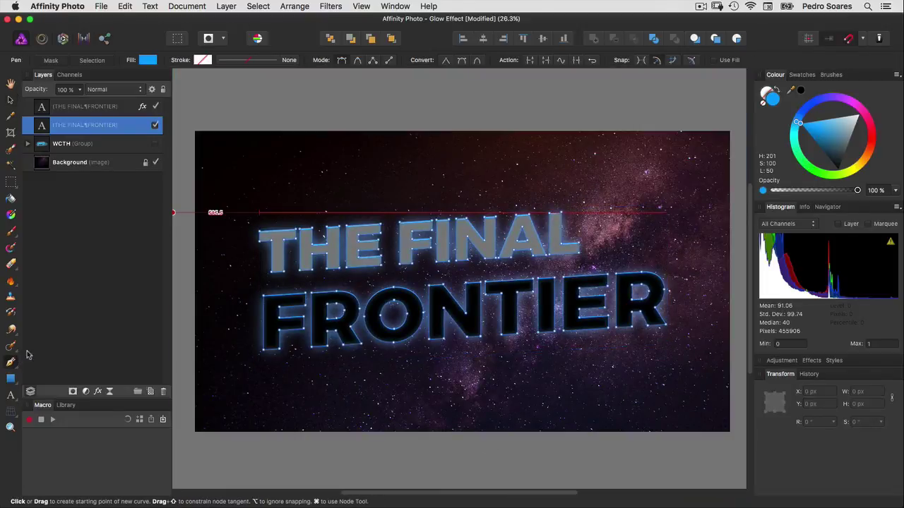
left_click(406, 192)
left_click(448, 212)
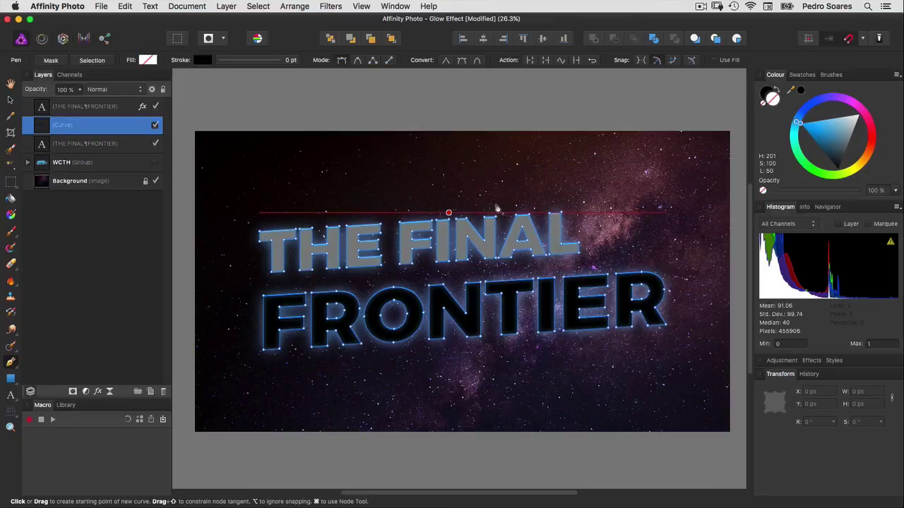
left_click(497, 191)
left_click(531, 198)
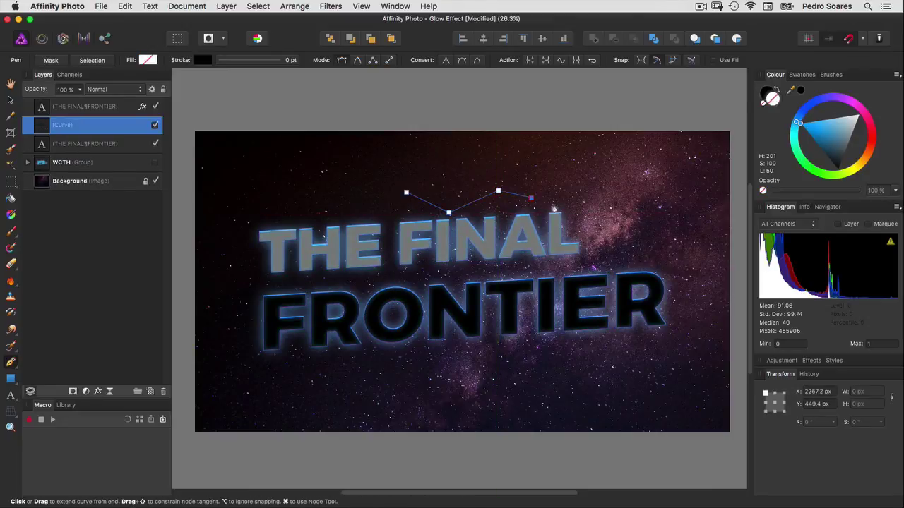
left_click(588, 196)
left_click(653, 235)
left_click(678, 280)
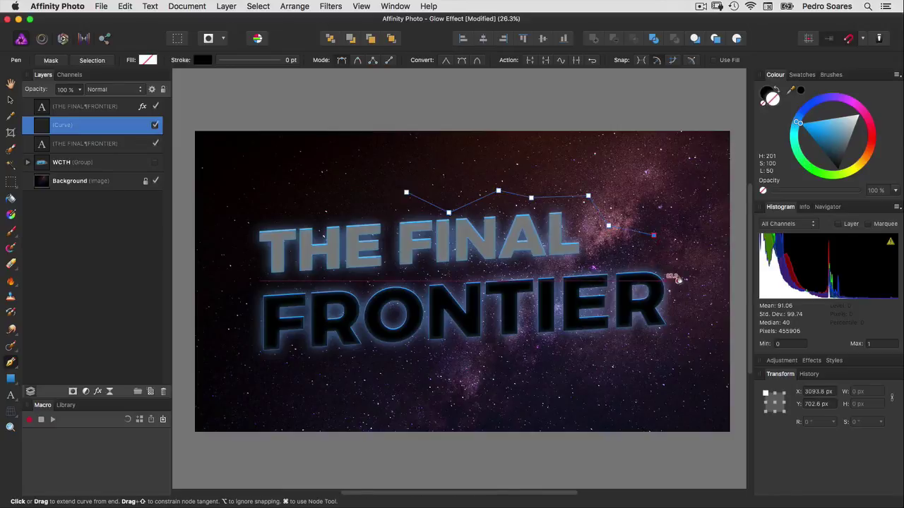
left_click(680, 326)
left_click(652, 391)
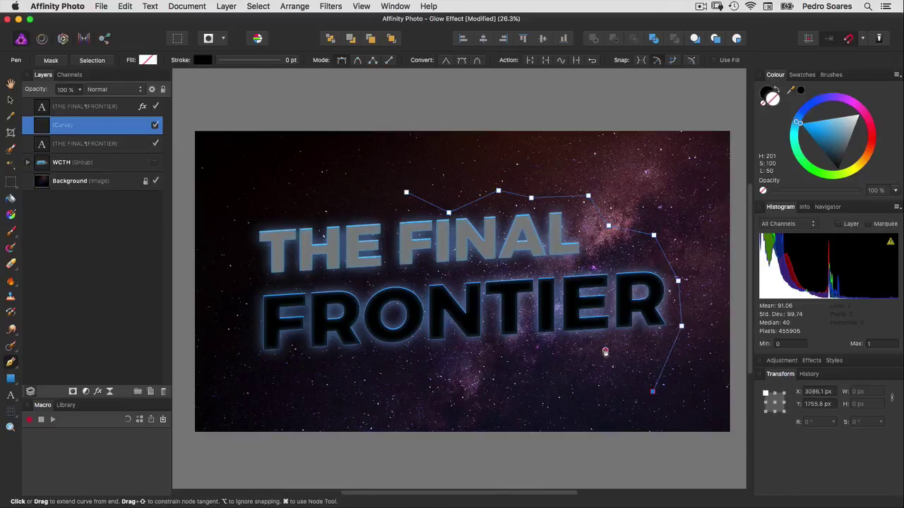
Continue the jagged outline leftward beneath FRONTIER to its left end
left_click(600, 350)
left_click(555, 350)
left_click(504, 351)
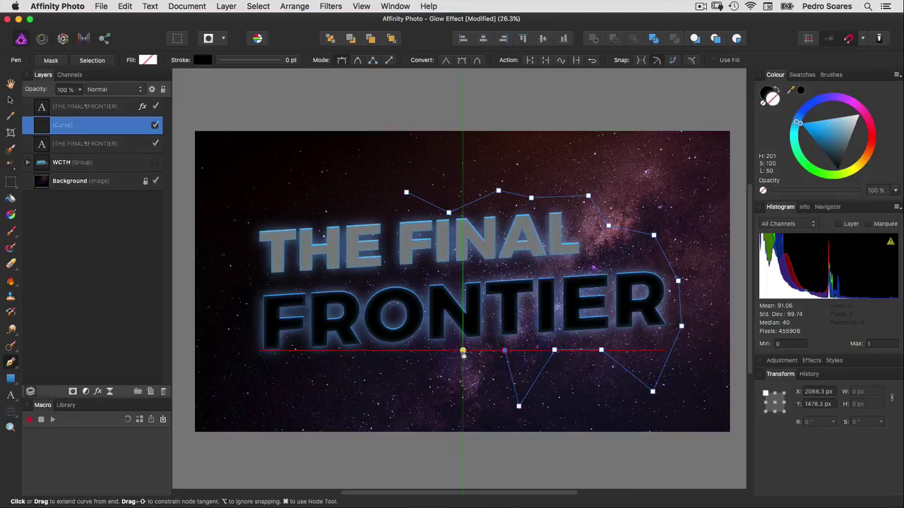
key("Escape")
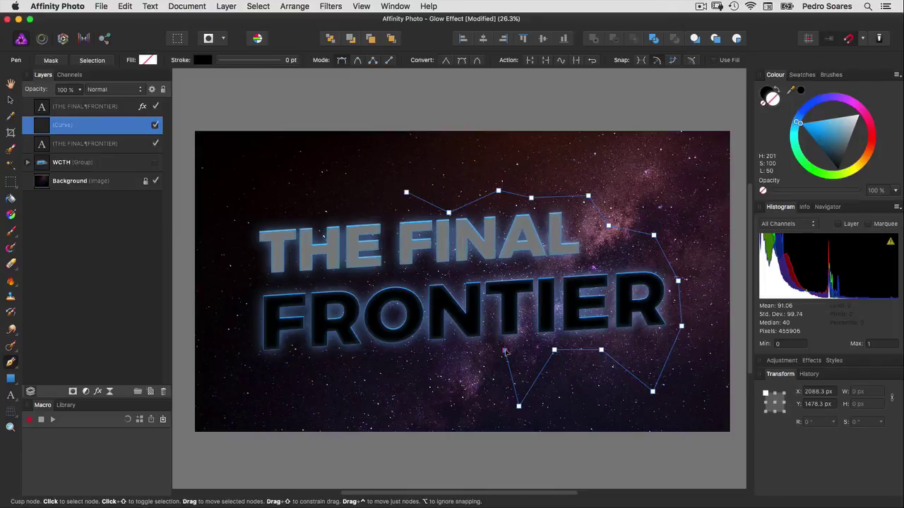
left_click_drag(504, 351, 469, 341)
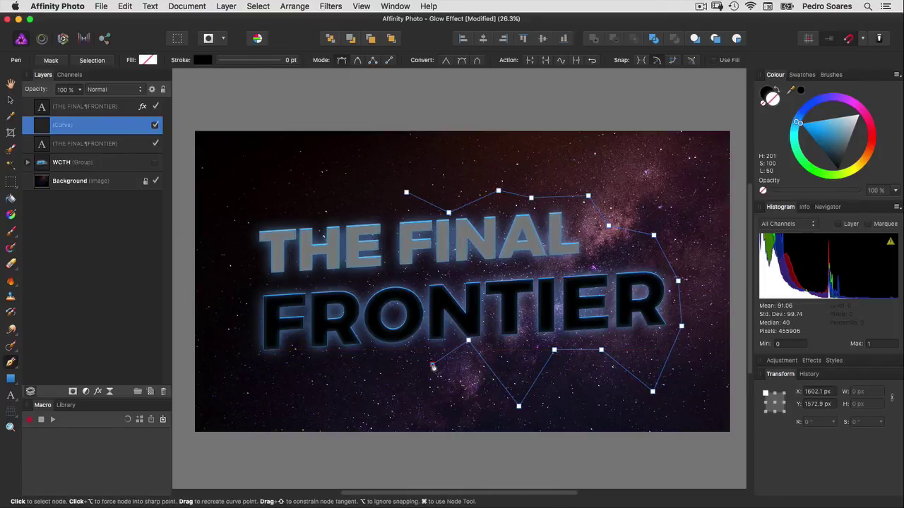
left_click(374, 343)
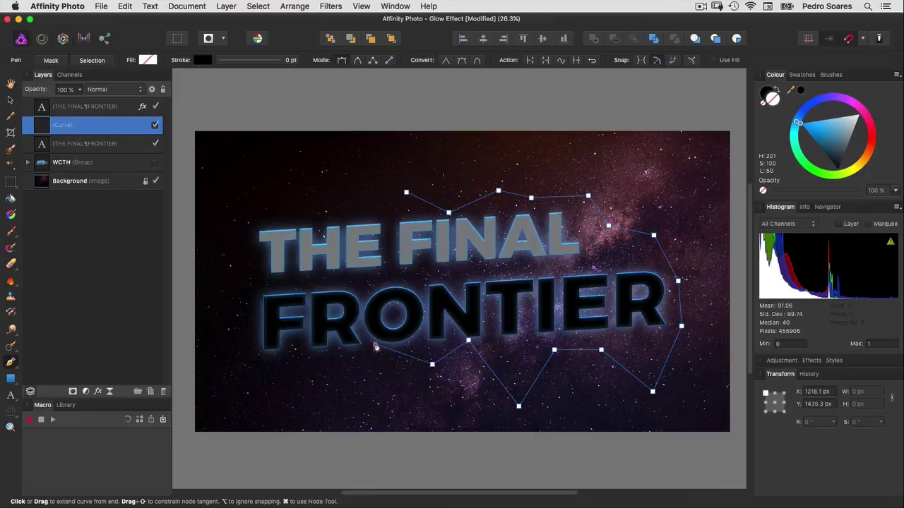
left_click(336, 368)
left_click(303, 360)
left_click(238, 378)
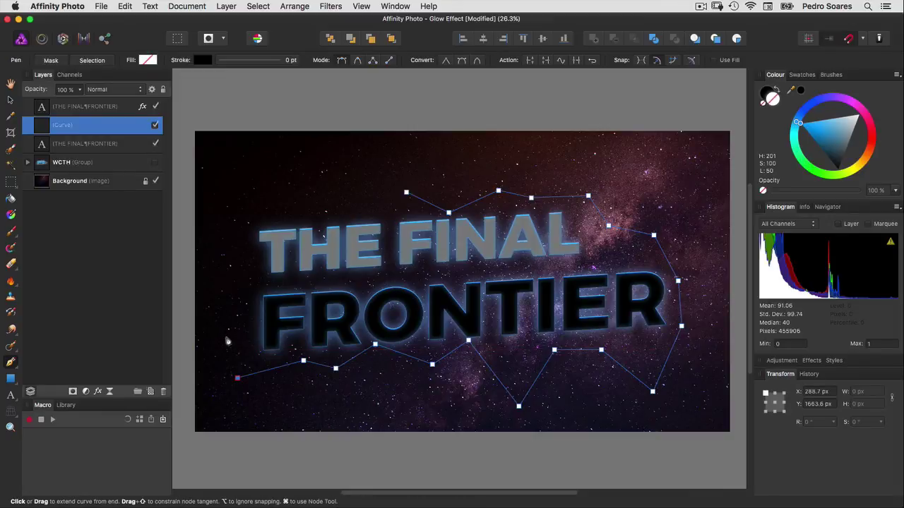
left_click(224, 339)
Trace nodes between the text lines, up the left side, and close the curve at the start node
left_click_drag(266, 314, 270, 288)
left_click_drag(363, 292, 428, 275)
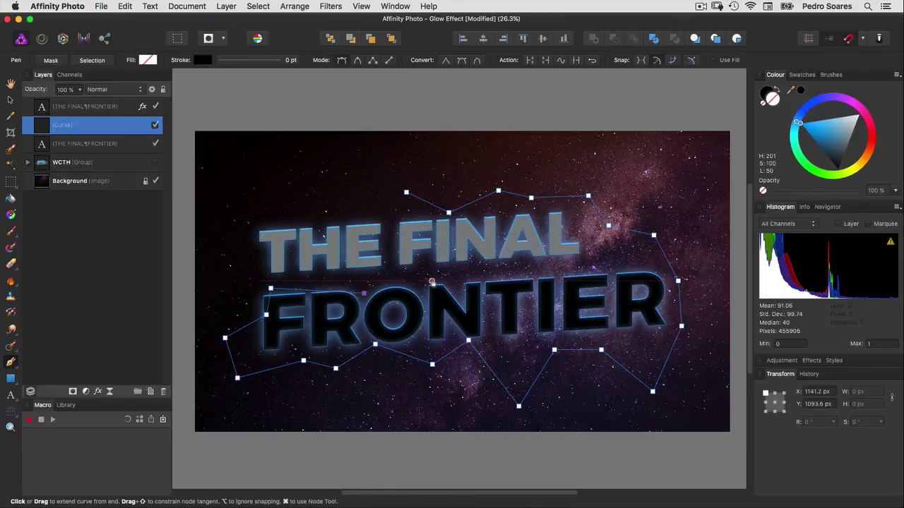
left_click(487, 269)
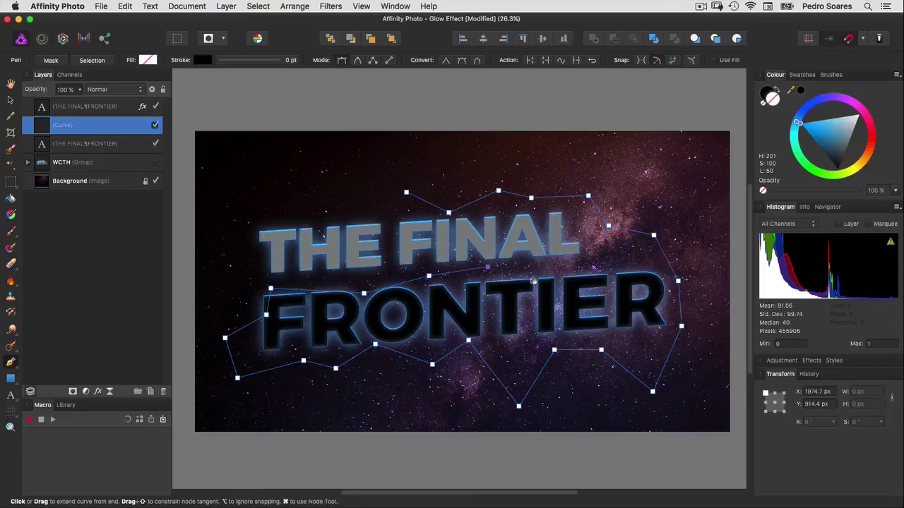
left_click_drag(592, 283, 593, 280)
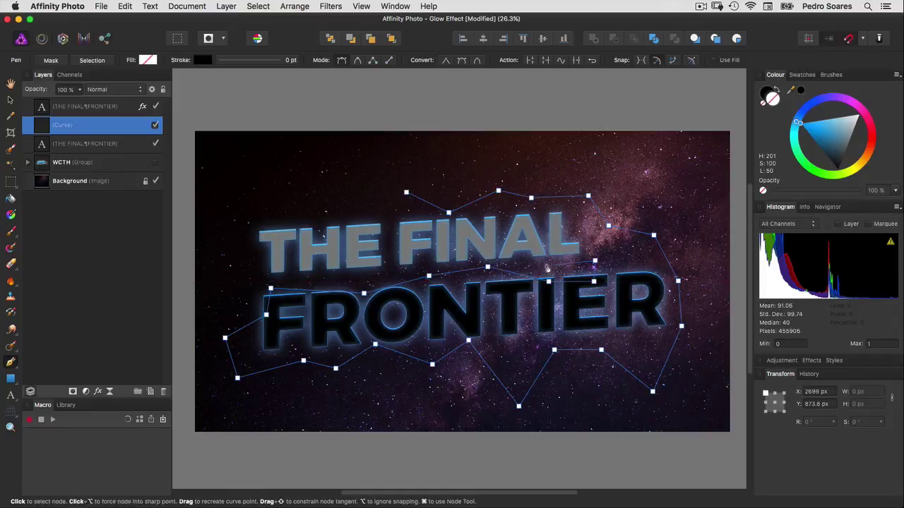
left_click(473, 253)
left_click(388, 269)
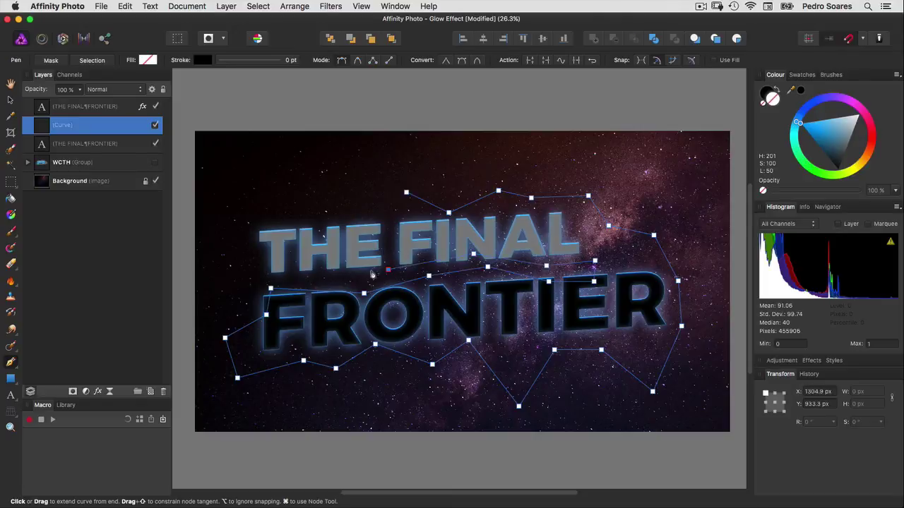
left_click(329, 275)
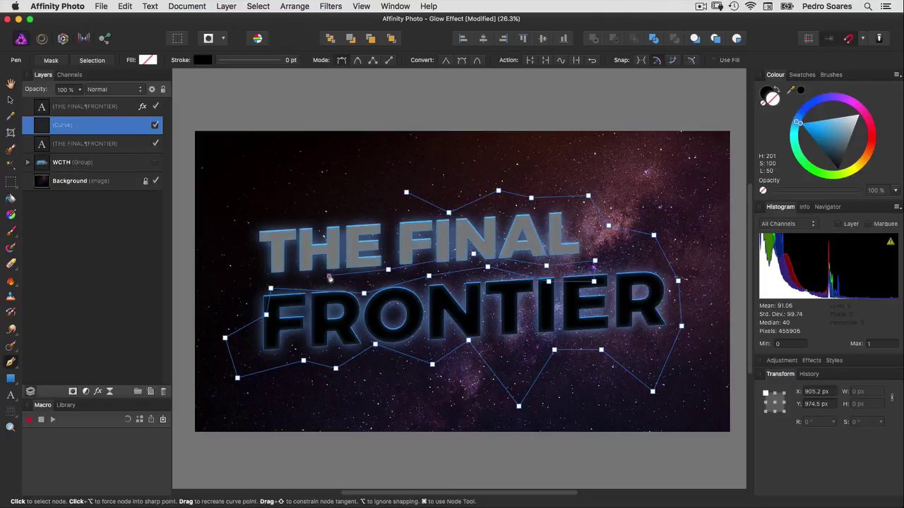
left_click(283, 263)
left_click(240, 273)
left_click(225, 225)
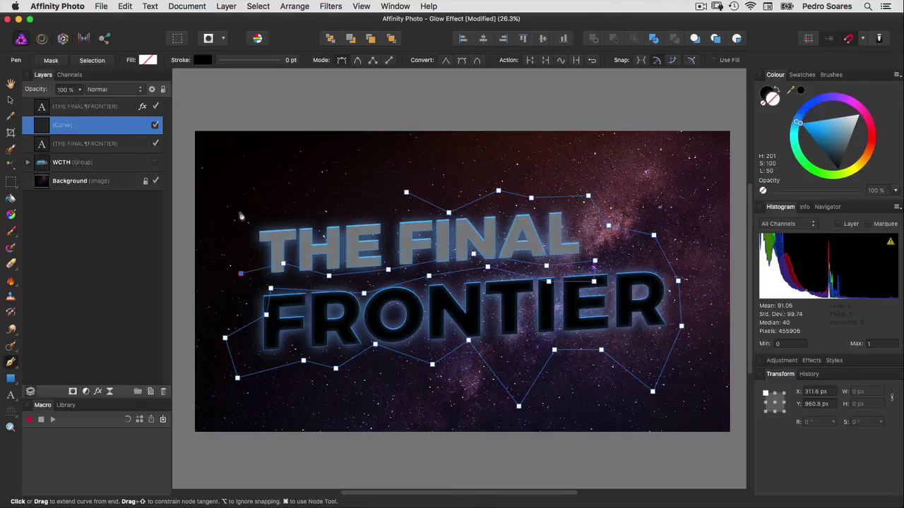
left_click(266, 188)
left_click(328, 211)
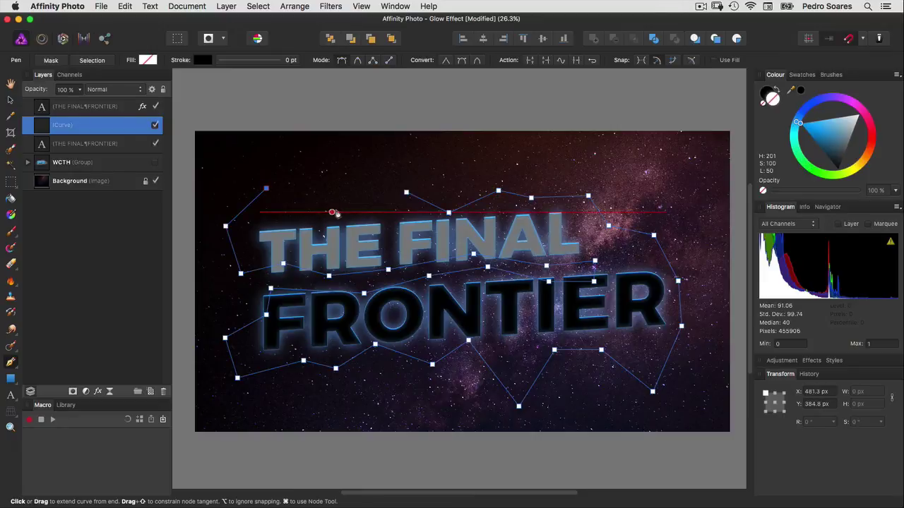
left_click(406, 194)
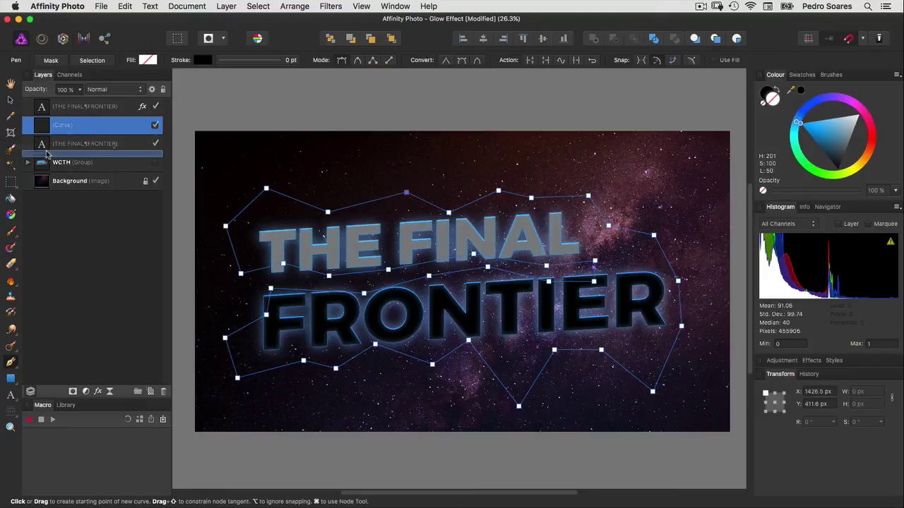
Move the Curve layer below the text layers and fill it with a medium blue
left_click_drag(49, 127, 48, 153)
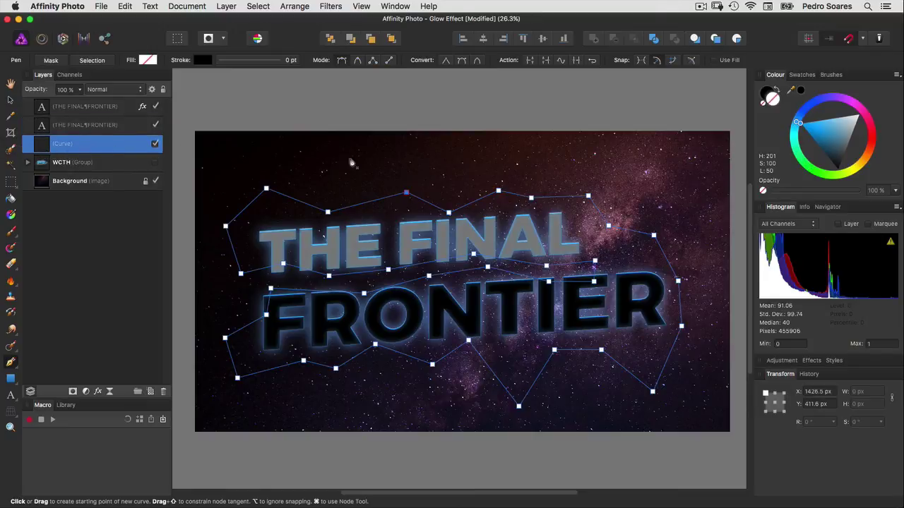
left_click(801, 115)
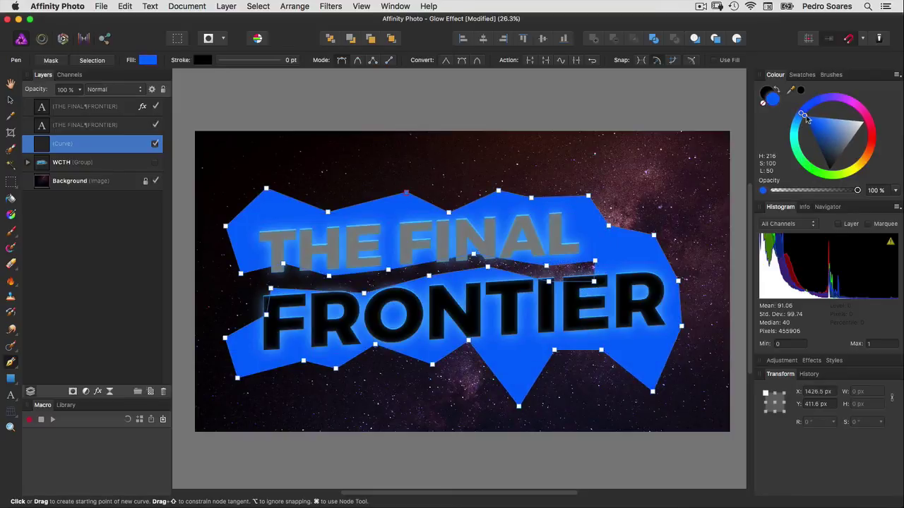
left_click_drag(807, 120, 823, 125)
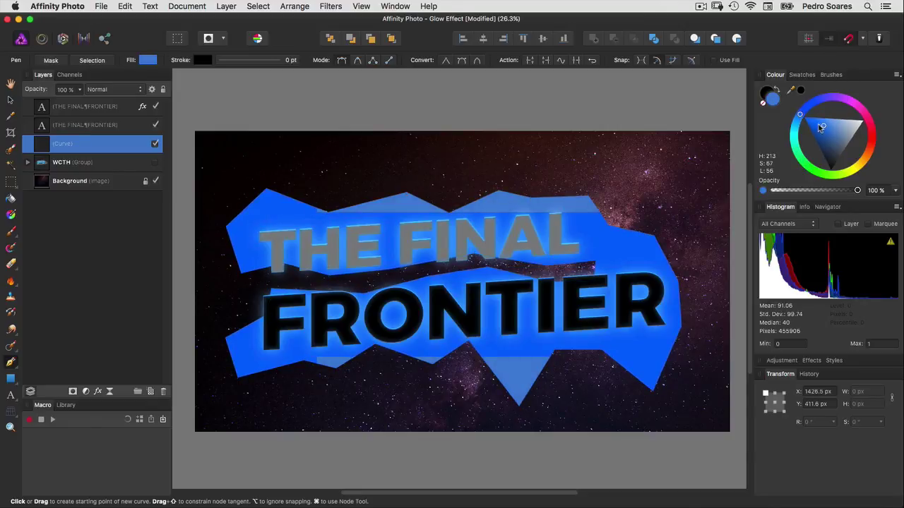
left_click_drag(823, 127, 818, 127)
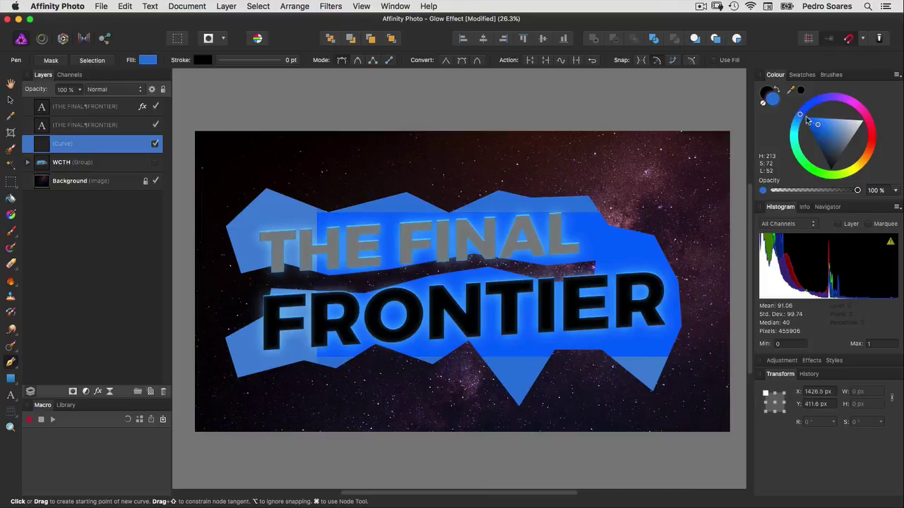
left_click_drag(797, 113, 798, 115)
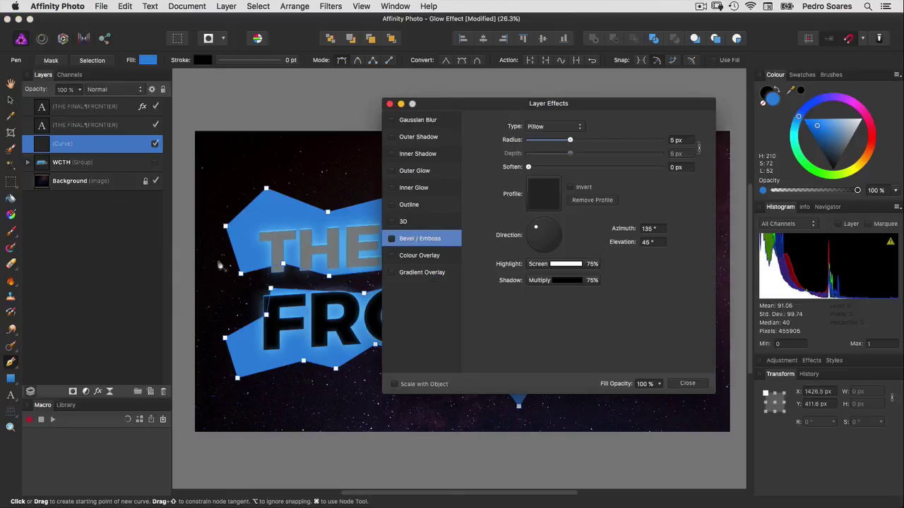
Enable Gaussian Blur at 100 px radius on the Curve shape, then close Layer Effects
left_click(392, 123)
left_click_drag(424, 103, 407, 131)
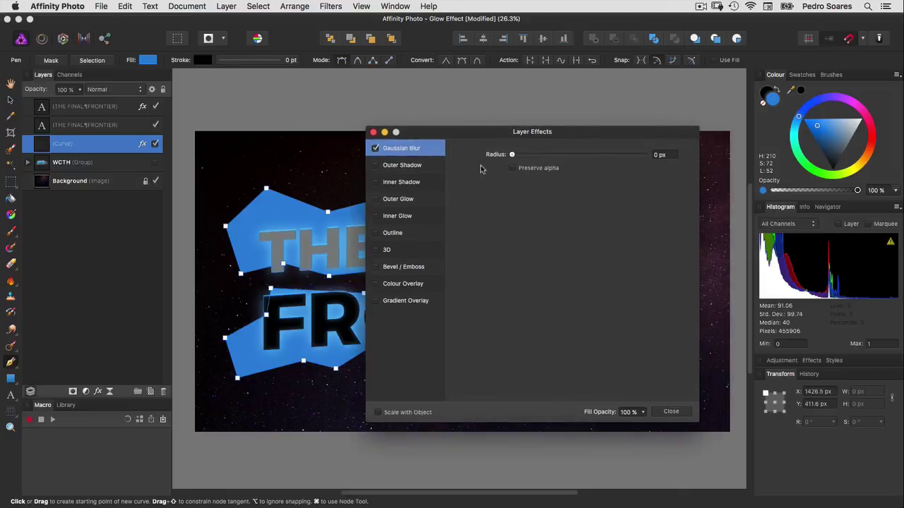
left_click_drag(512, 154, 645, 155)
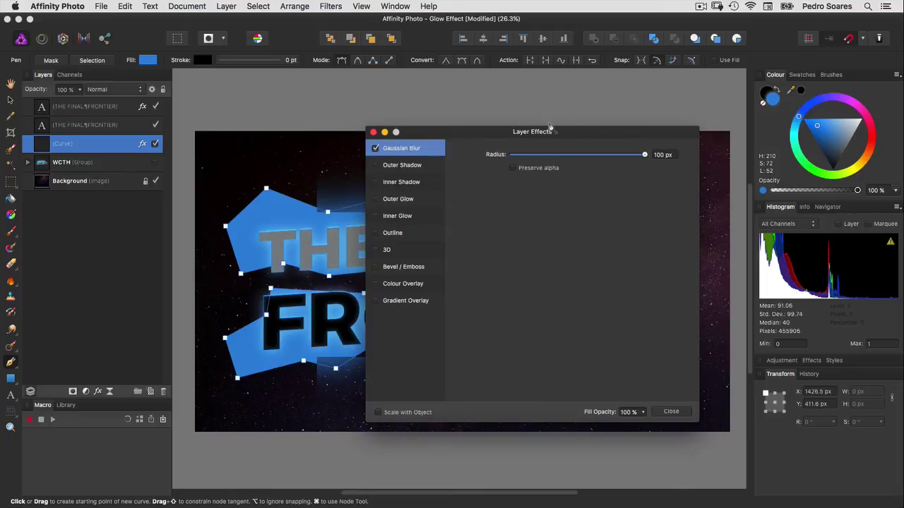
left_click_drag(549, 128, 596, 199)
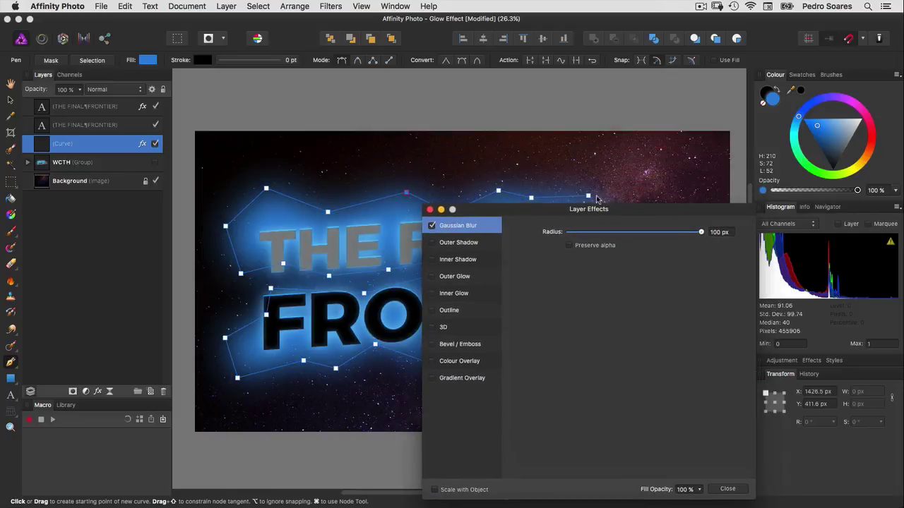
left_click(723, 488)
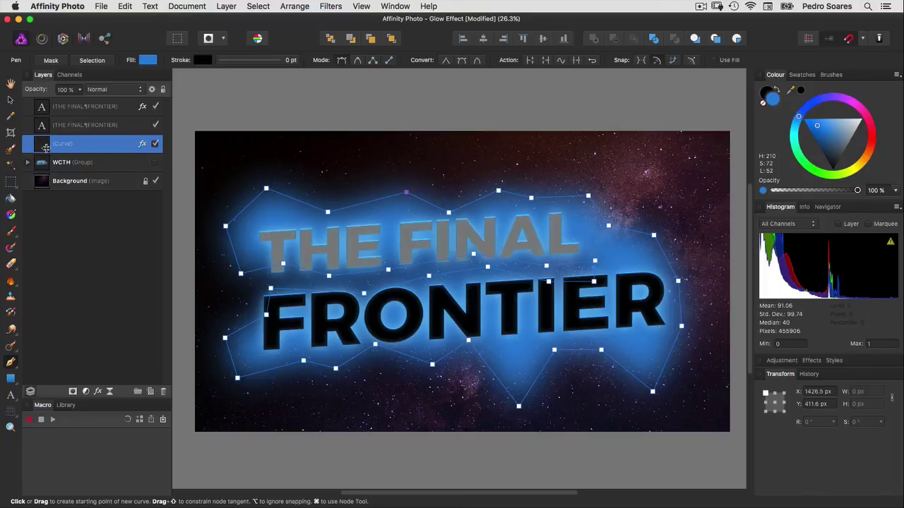
Set the Curve layer opacity to 20%, deselect, and switch to the Move tool
left_click(58, 89)
type("20")
key("Return")
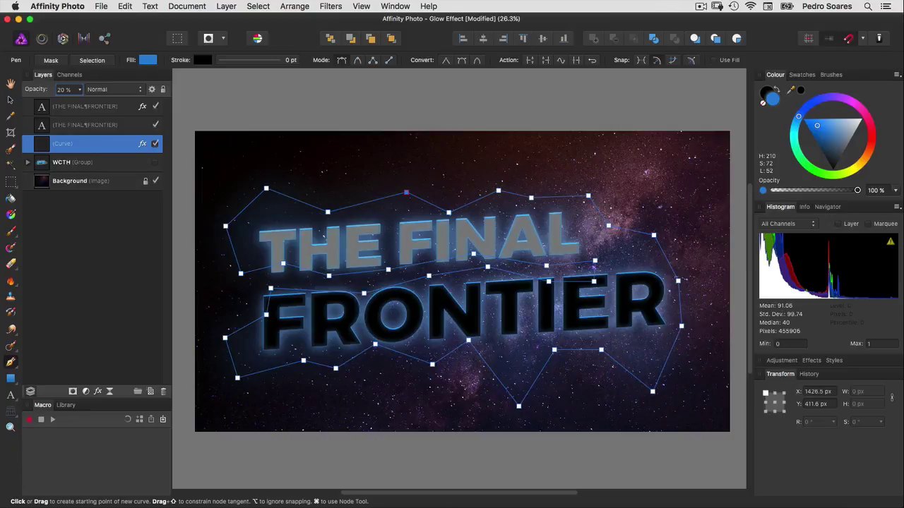
key("super+d")
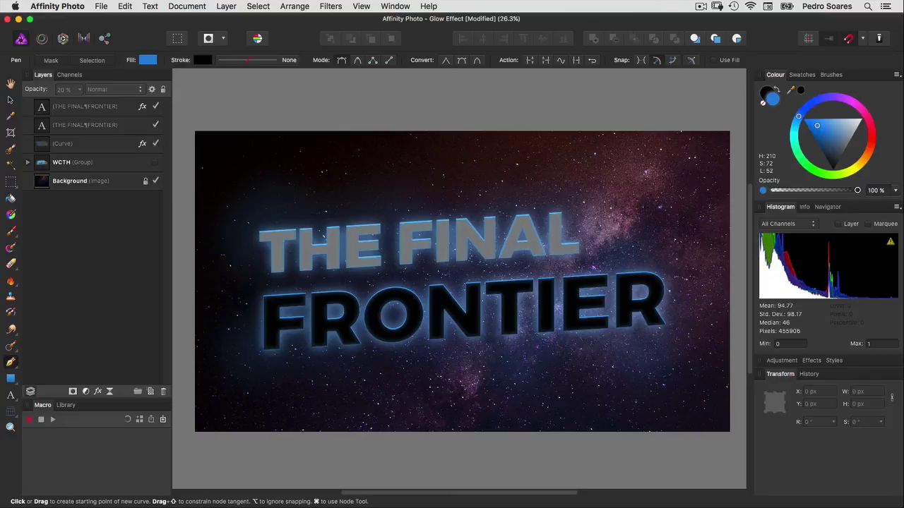
key("super")
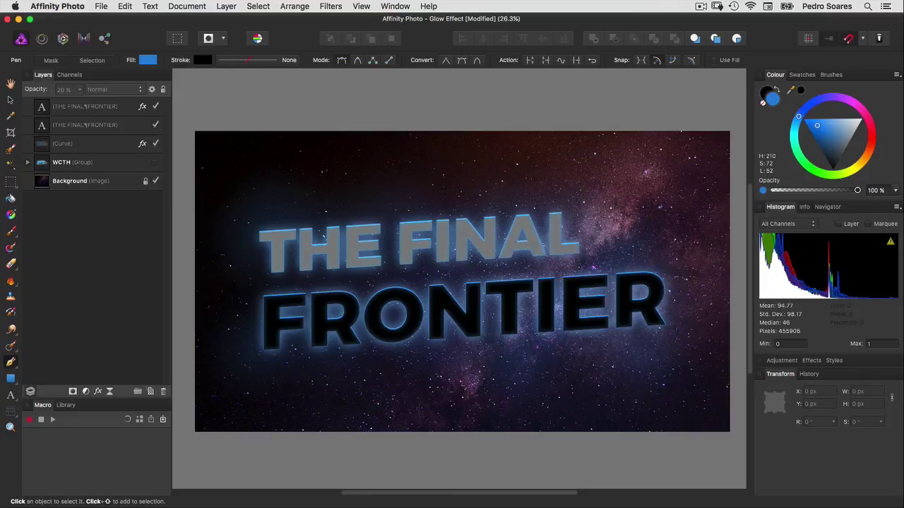